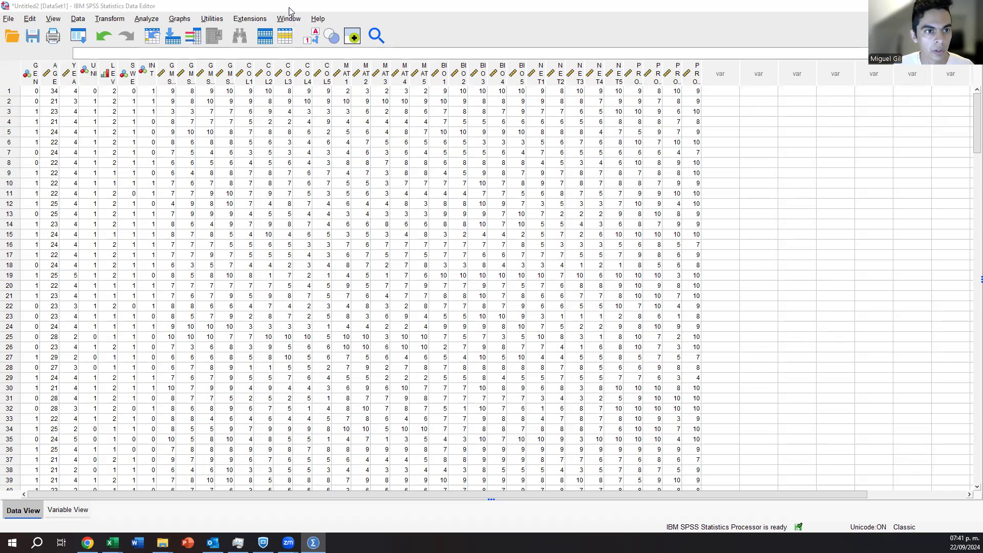
Run a reliability analysis with the Alpha model on the items GMS1 to GMS4.
{"action": "left_click", "coordinate": [147, 19]}
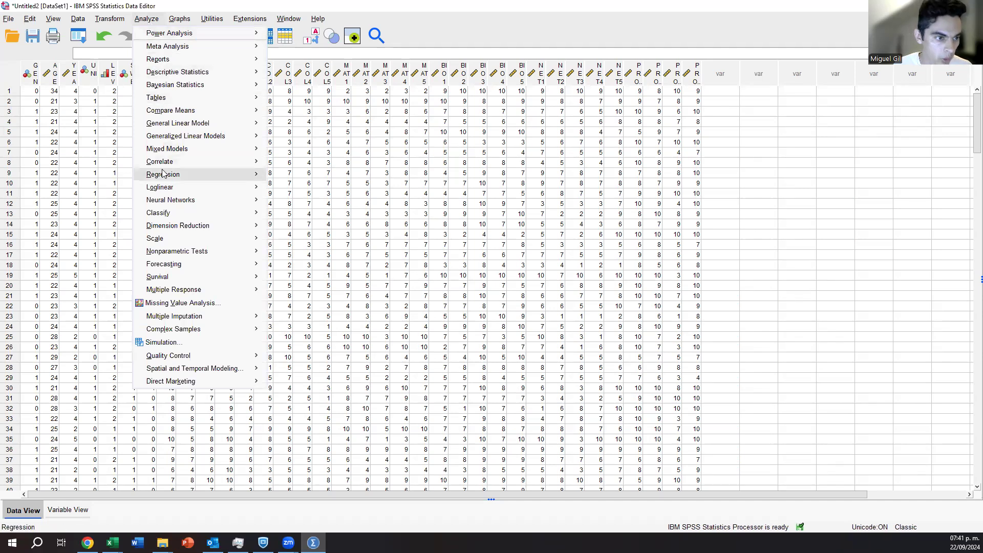
{"action": "mouse_move", "coordinate": [183, 159]}
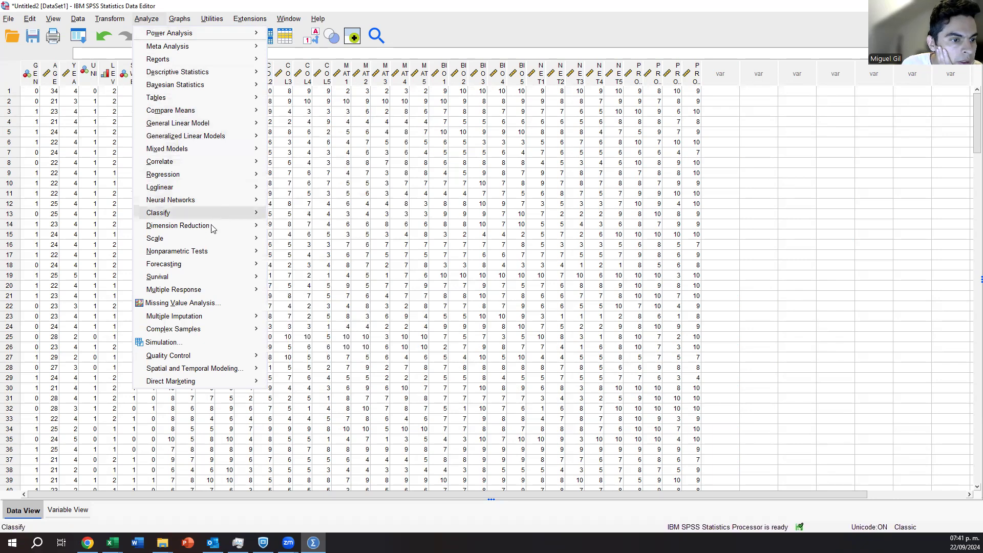
{"action": "mouse_move", "coordinate": [214, 239]}
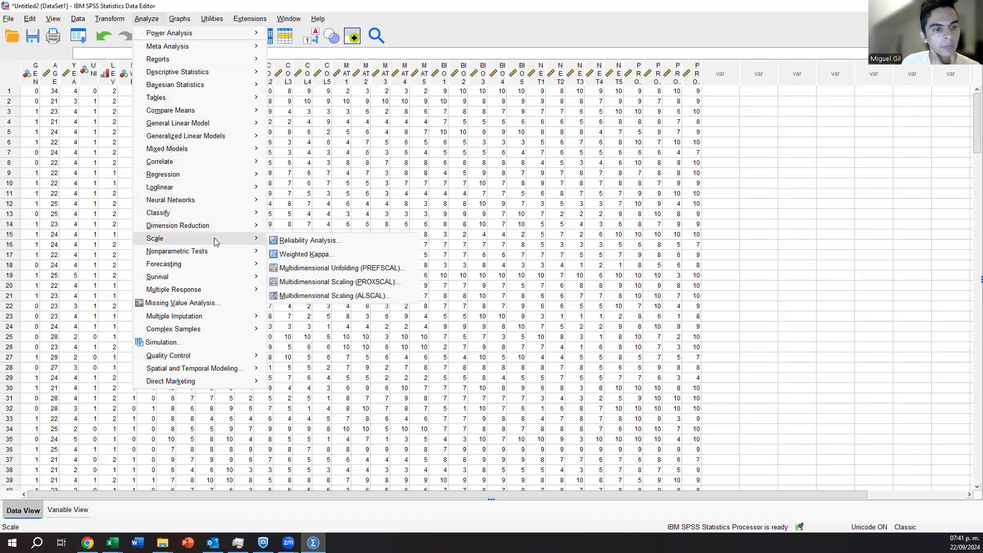
{"action": "left_click", "coordinate": [320, 247]}
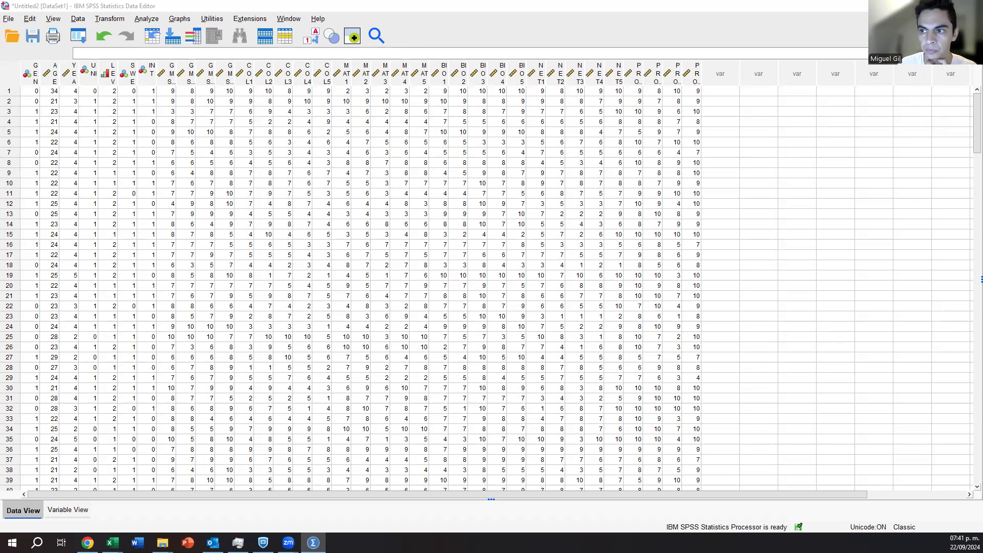
{"action": "left_click_drag", "start_coordinate": [240, 190], "coordinate": [240, 202]}
{"action": "left_click", "coordinate": [189, 208]}
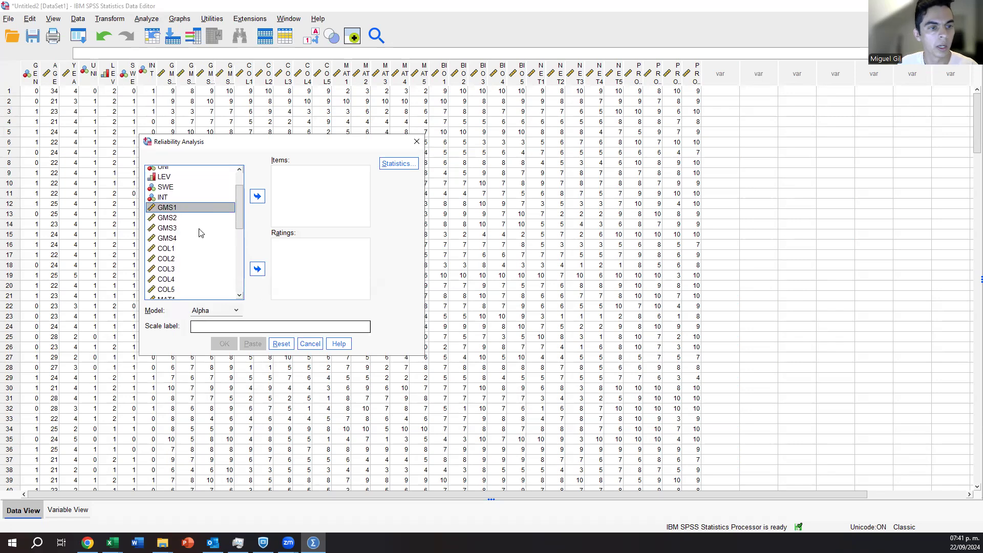
{"action": "left_click", "coordinate": [200, 239], "text": "shift"}
{"action": "left_click", "coordinate": [258, 201]}
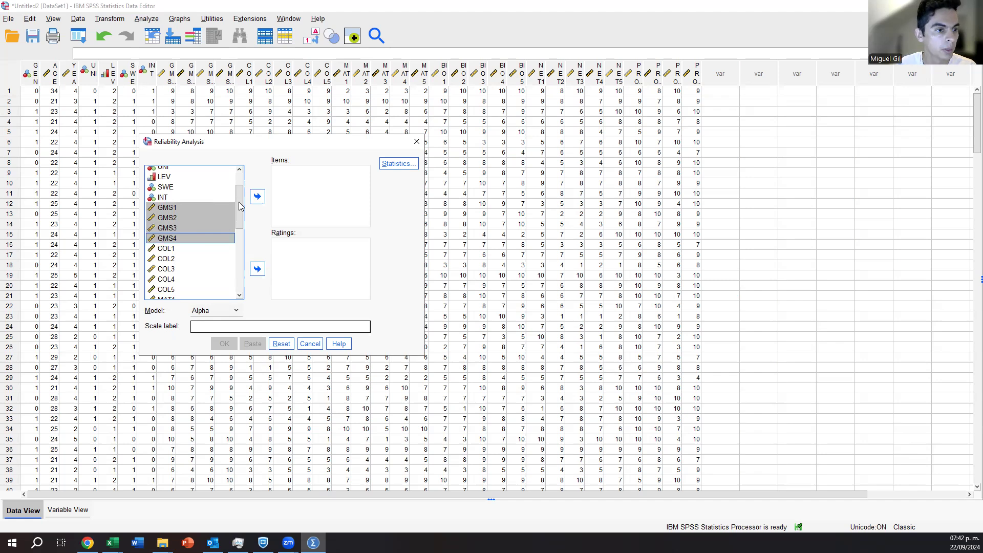
{"action": "left_click", "coordinate": [257, 197]}
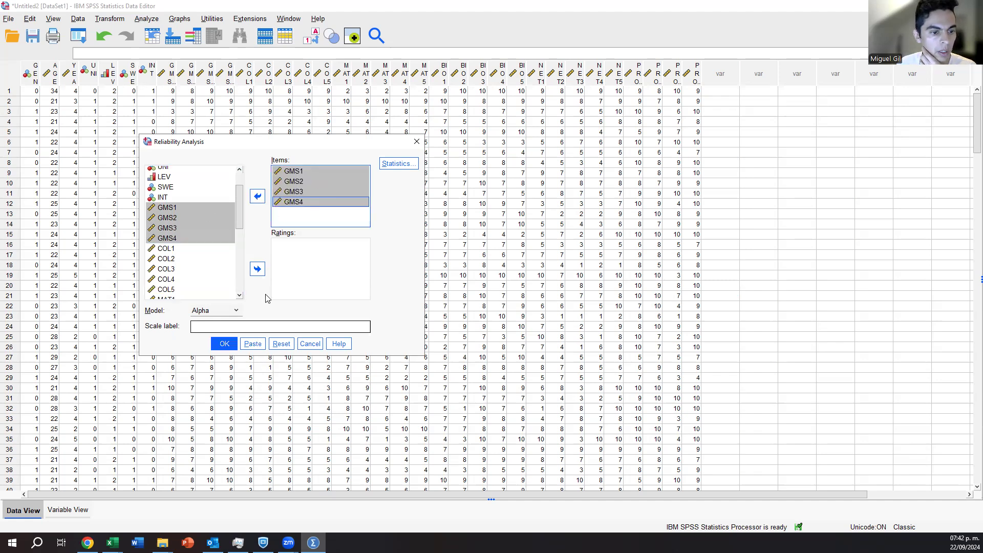
{"action": "left_click", "coordinate": [226, 344]}
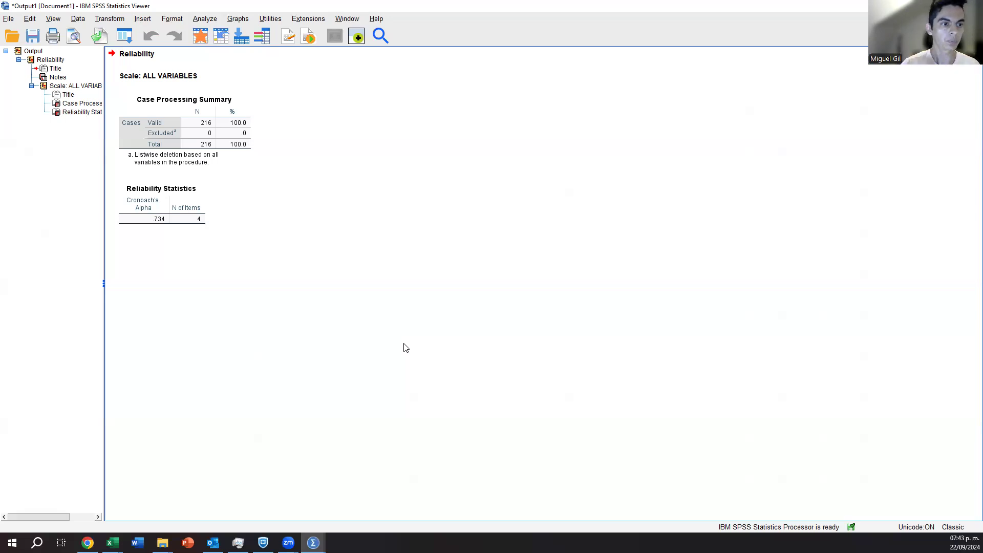
{"action": "left_click", "coordinate": [158, 226]}
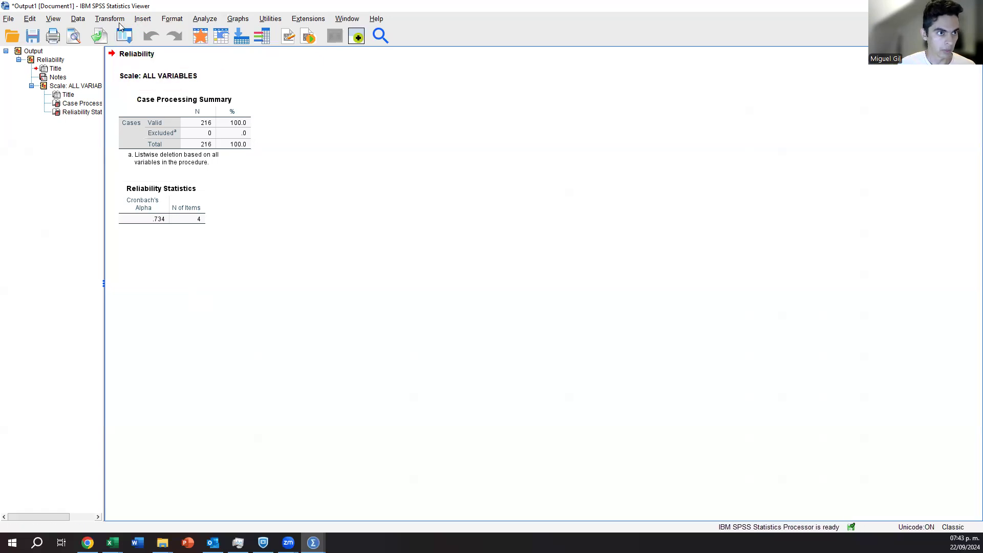
Replace the GMS items in the reliability analysis with COL1 to COL5 and run it.
{"action": "left_click", "coordinate": [199, 21]}
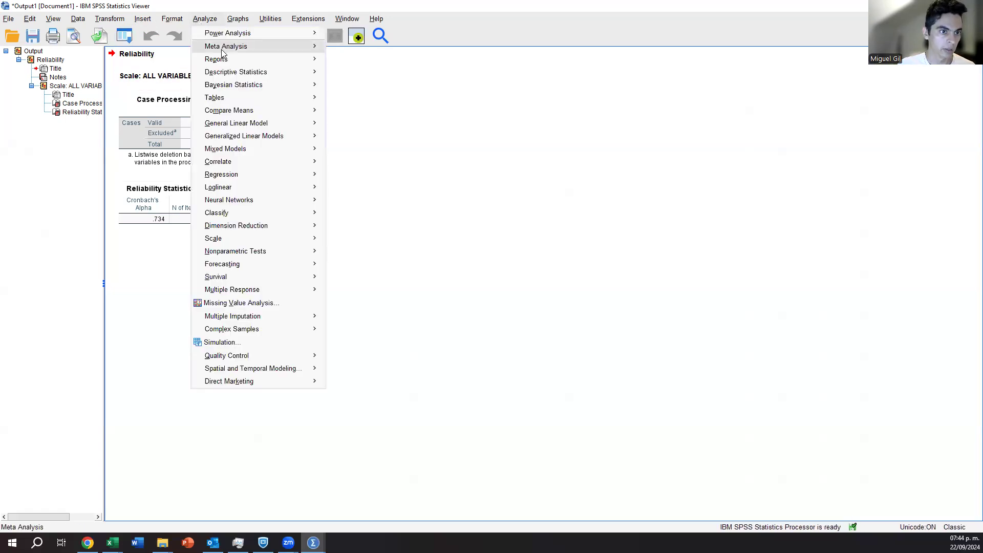
{"action": "mouse_move", "coordinate": [302, 251]}
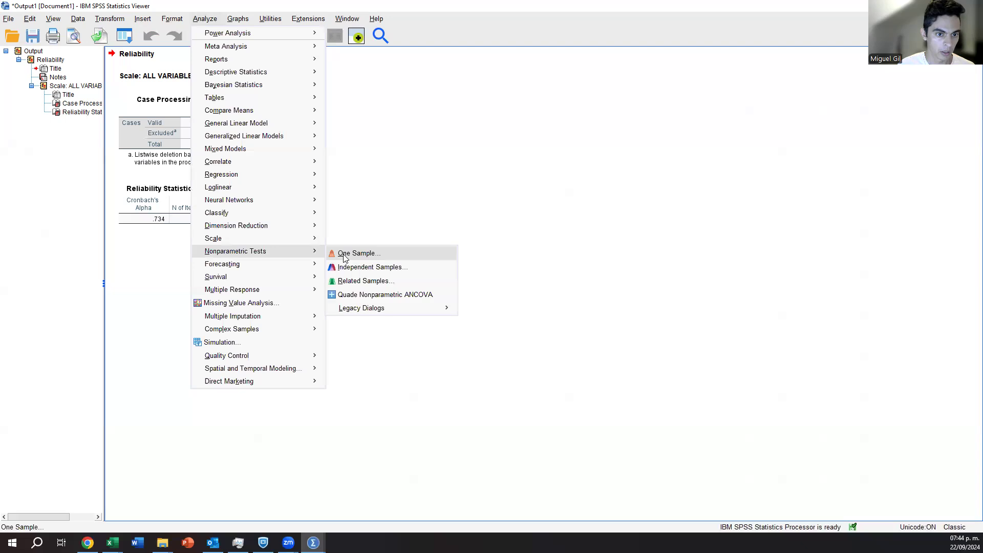
{"action": "left_click", "coordinate": [127, 38]}
{"action": "left_click", "coordinate": [127, 39]}
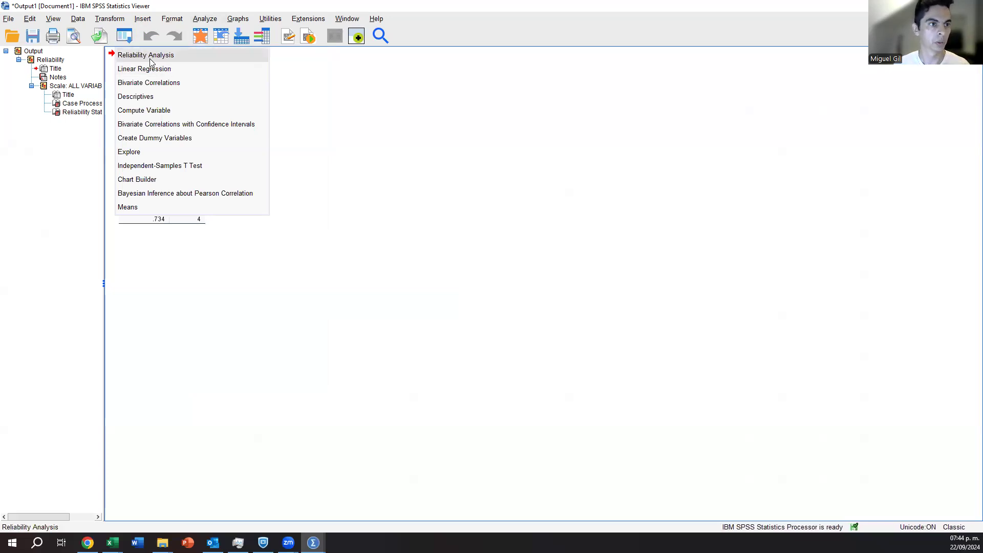
{"action": "left_click", "coordinate": [148, 56]}
{"action": "left_click", "coordinate": [312, 171]}
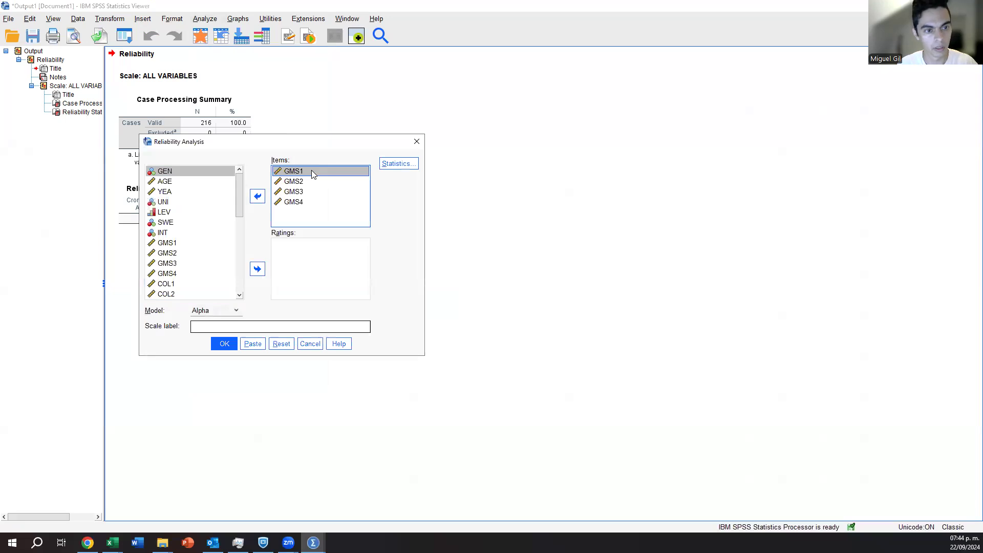
{"action": "left_click", "coordinate": [279, 204], "text": "shift"}
{"action": "left_click", "coordinate": [257, 196]}
{"action": "scroll", "coordinate": [219, 251], "scroll_direction": "down", "scroll_amount": 2}
{"action": "left_click", "coordinate": [195, 224]}
{"action": "left_click", "coordinate": [197, 263], "text": "shift"}
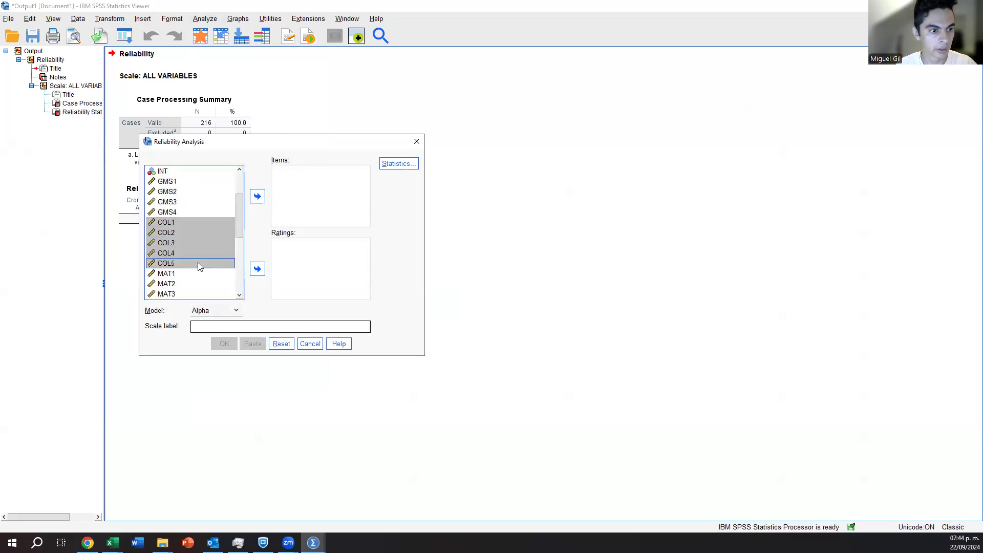
{"action": "left_click", "coordinate": [258, 196]}
{"action": "left_click", "coordinate": [224, 344]}
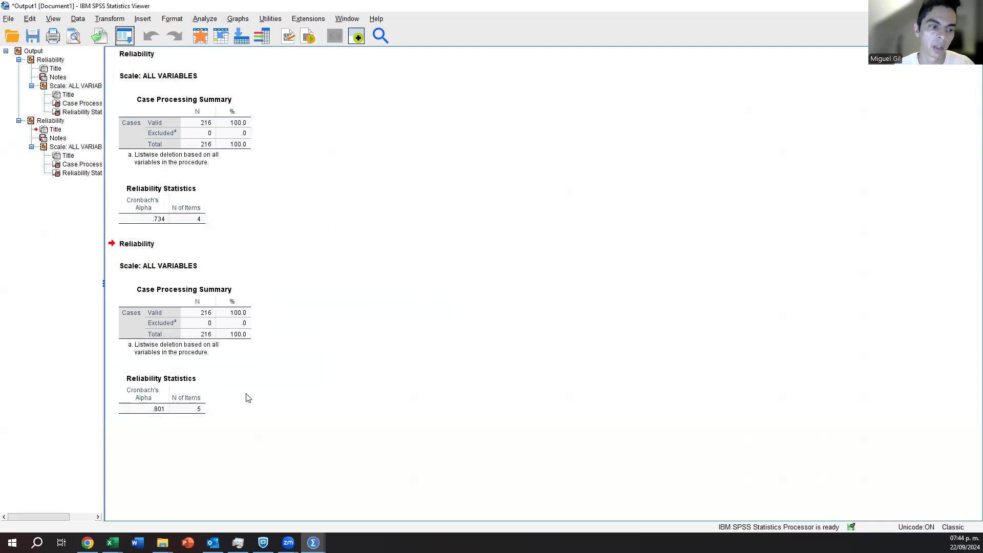
Rerun the reliability analysis with MAT1 to MAT5 as the items in place of the COL variables.
{"action": "left_click", "coordinate": [125, 36]}
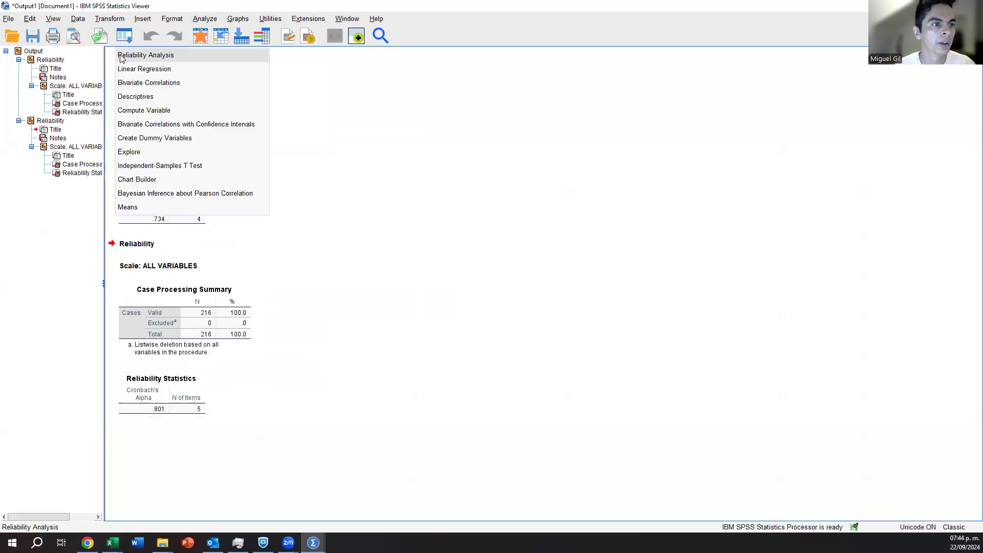
{"action": "left_click", "coordinate": [146, 54]}
{"action": "left_click_drag", "start_coordinate": [291, 172], "coordinate": [290, 212]}
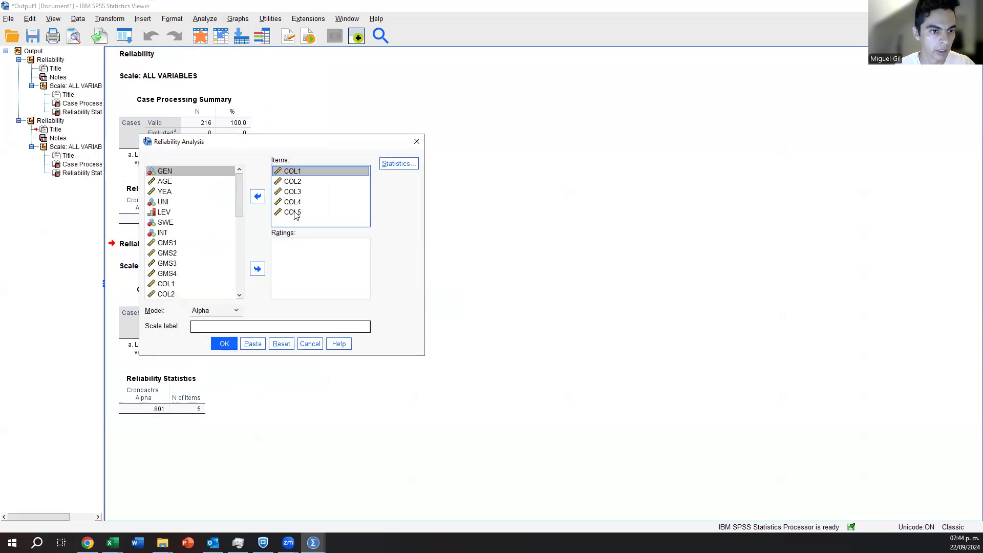
{"action": "left_click", "coordinate": [258, 197]}
{"action": "scroll", "coordinate": [189, 223], "scroll_direction": "down", "scroll_amount": 2}
{"action": "left_click", "coordinate": [169, 182]}
{"action": "left_click", "coordinate": [225, 222], "text": "shift"}
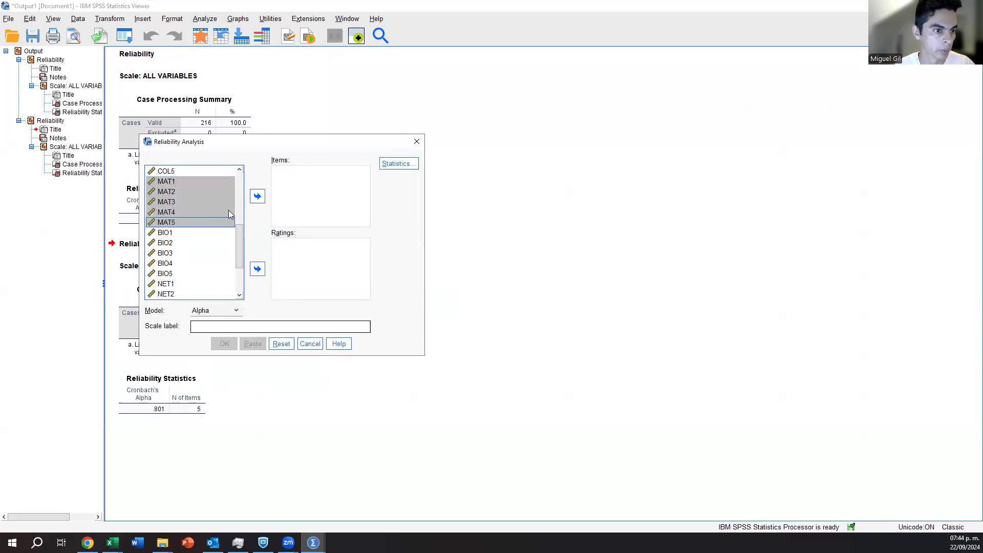
{"action": "left_click", "coordinate": [258, 196]}
{"action": "left_click", "coordinate": [225, 344]}
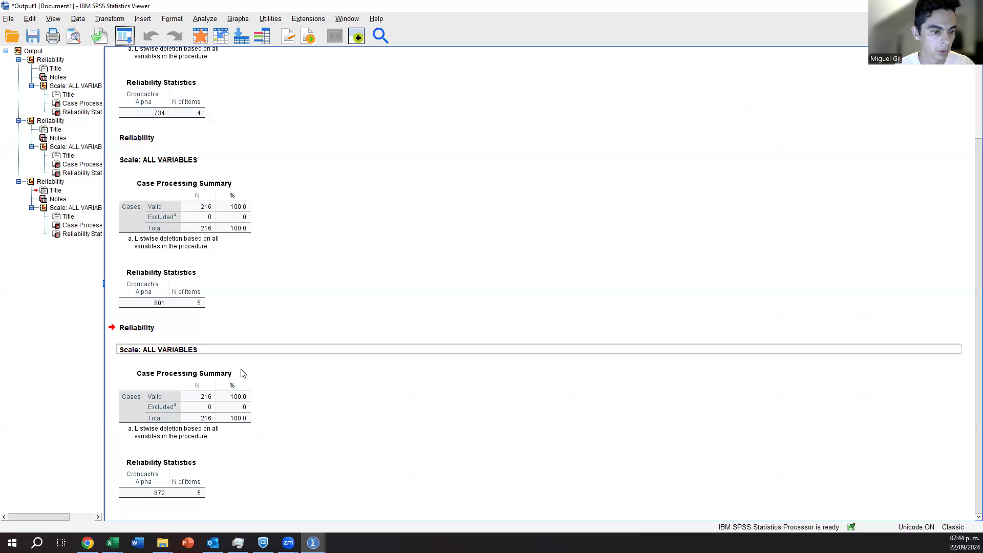
Swap the MAT items in the reliability analysis for BIO1 to BIO5 and run it.
{"action": "left_click", "coordinate": [125, 36]}
{"action": "left_click", "coordinate": [128, 56]}
{"action": "left_click", "coordinate": [304, 213], "text": "shift"}
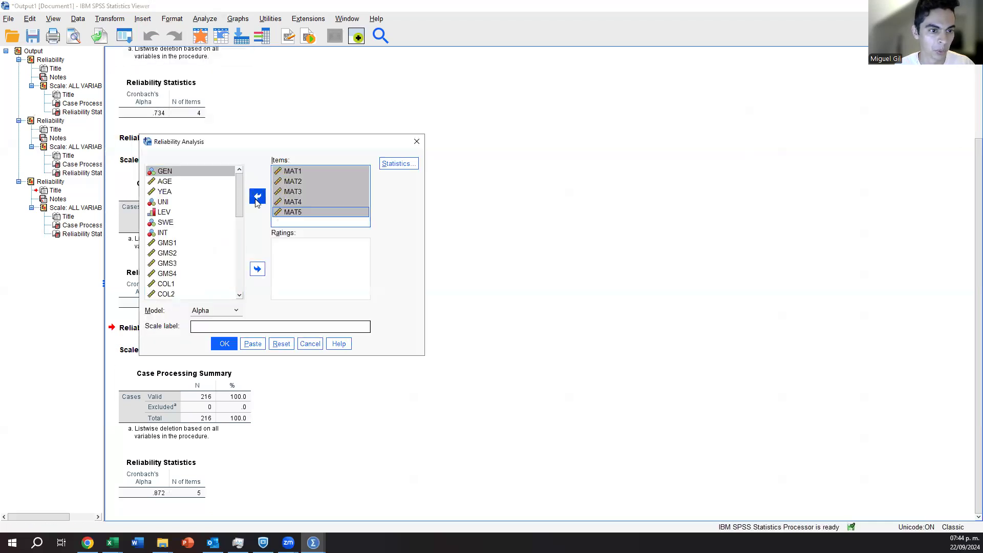
{"action": "left_click", "coordinate": [257, 196]}
{"action": "scroll", "coordinate": [200, 232], "scroll_direction": "down", "scroll_amount": 2}
{"action": "left_click", "coordinate": [187, 222]}
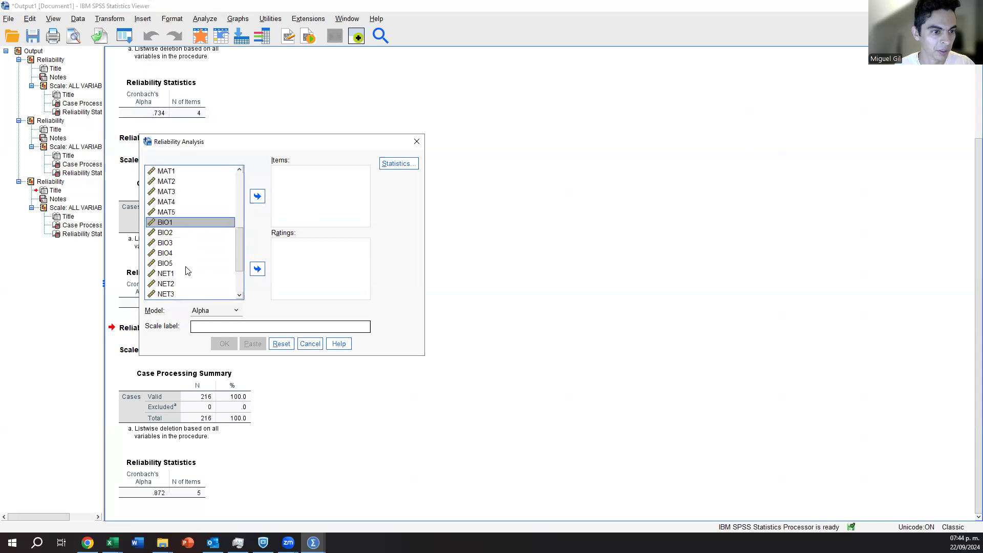
{"action": "left_click", "coordinate": [185, 264], "text": "shift"}
{"action": "left_click", "coordinate": [257, 196]}
{"action": "left_click", "coordinate": [220, 345]}
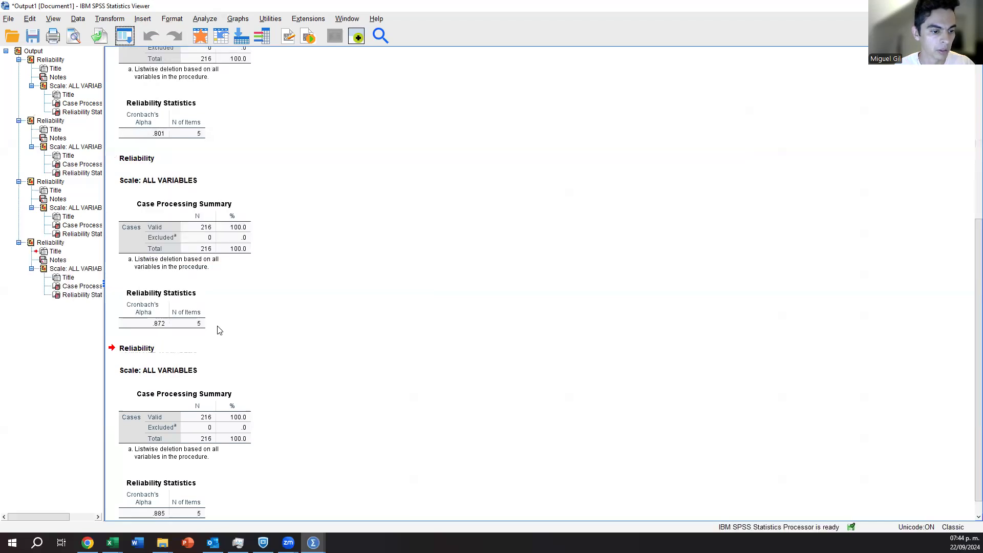
Run the reliability analysis on NET1 to NET5 instead of the BIO items.
{"action": "left_click", "coordinate": [124, 35]}
{"action": "left_click", "coordinate": [153, 56]}
{"action": "left_click", "coordinate": [291, 171]}
{"action": "left_click", "coordinate": [291, 212], "text": "shift"}
{"action": "left_click", "coordinate": [257, 197]}
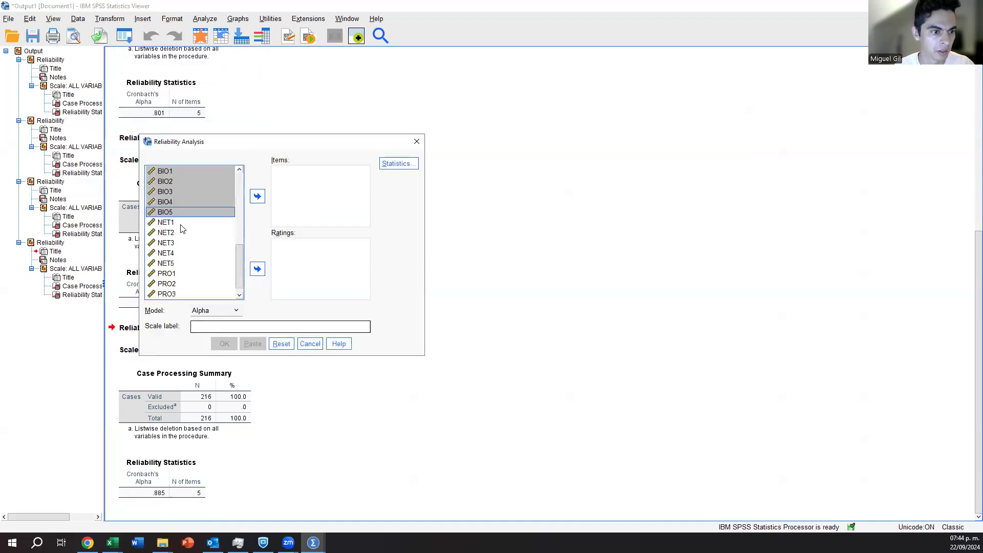
{"action": "left_click", "coordinate": [184, 224]}
{"action": "left_click", "coordinate": [184, 263], "text": "shift"}
{"action": "left_click", "coordinate": [258, 196]}
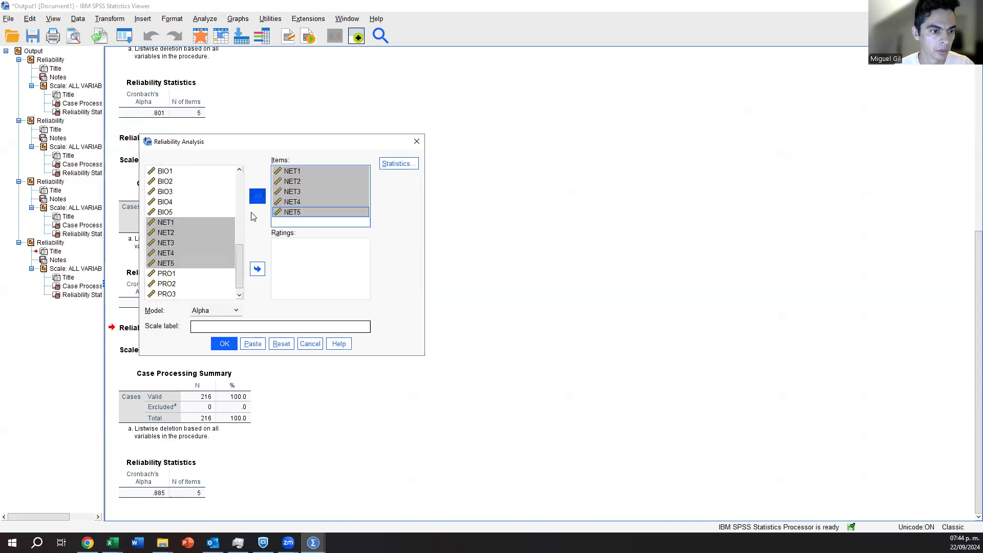
{"action": "left_click", "coordinate": [226, 343]}
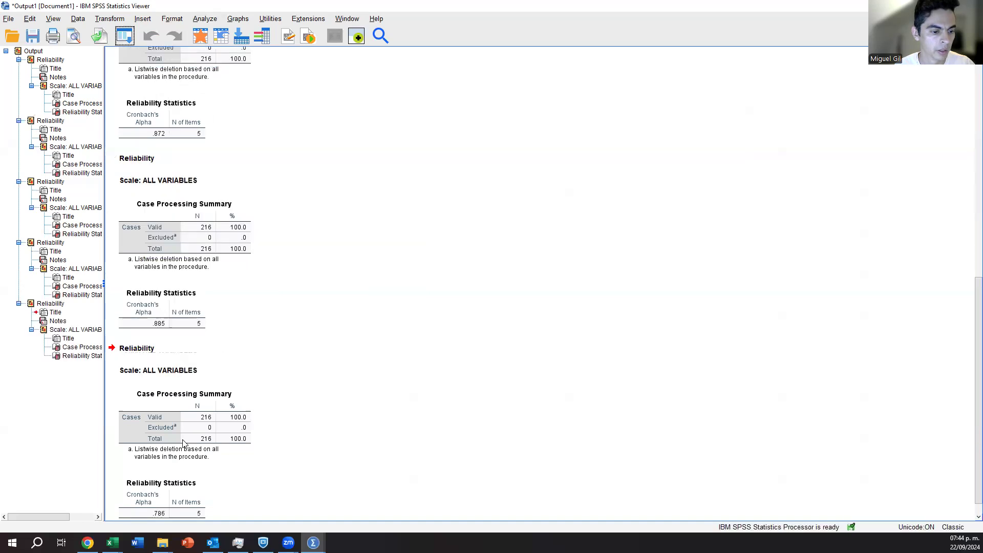
Remove the NET items from the reliability analysis, add PRO1 to PRO4, and run it.
{"action": "left_click", "coordinate": [125, 35]}
{"action": "left_click", "coordinate": [132, 55]}
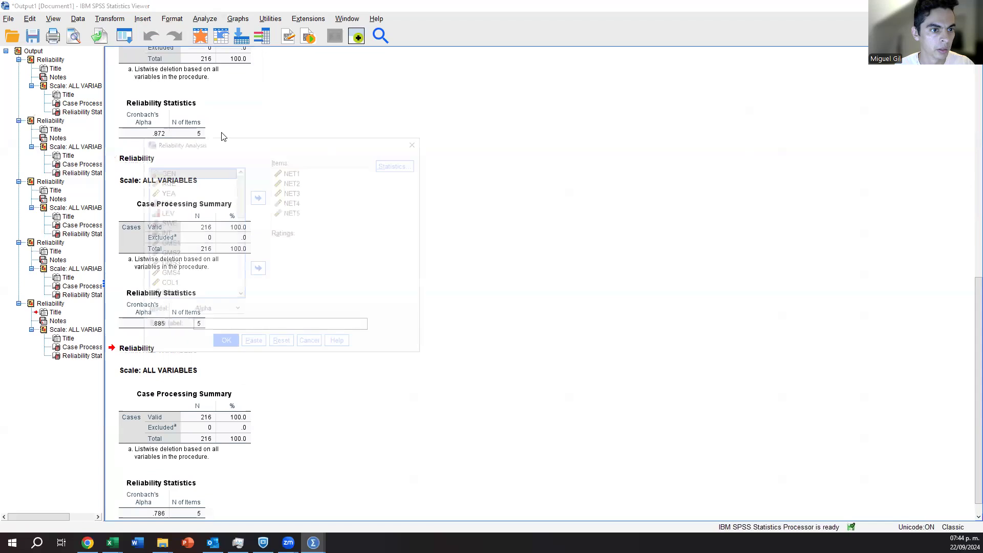
{"action": "scroll", "coordinate": [230, 219], "scroll_direction": "down", "scroll_amount": 5}
{"action": "left_click", "coordinate": [186, 265]}
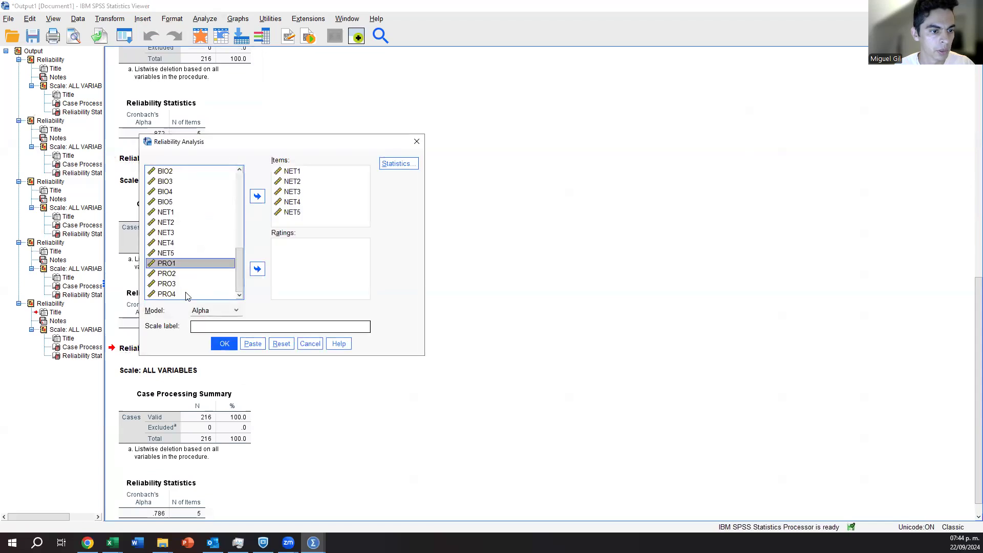
{"action": "left_click", "coordinate": [189, 295], "text": "shift"}
{"action": "left_click", "coordinate": [287, 215]}
{"action": "left_click", "coordinate": [288, 213], "text": "shift"}
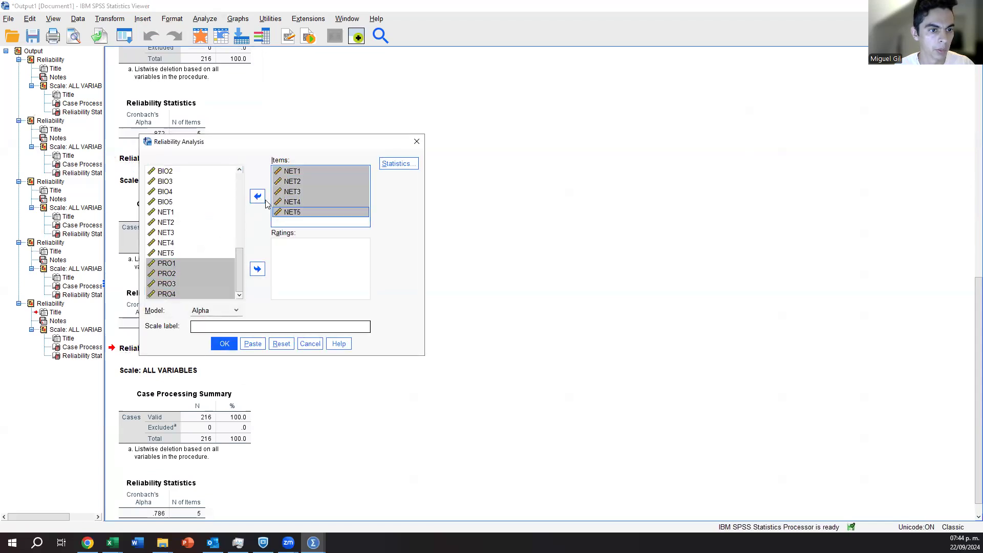
{"action": "left_click", "coordinate": [257, 196]}
{"action": "left_click", "coordinate": [219, 265]}
{"action": "left_click", "coordinate": [211, 295], "text": "shift"}
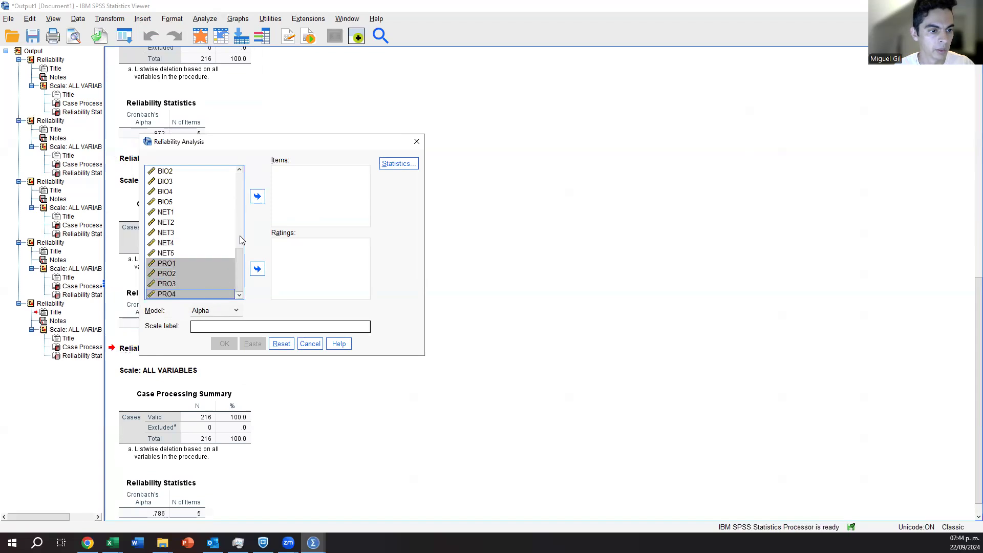
{"action": "left_click", "coordinate": [257, 196]}
{"action": "left_click", "coordinate": [225, 344]}
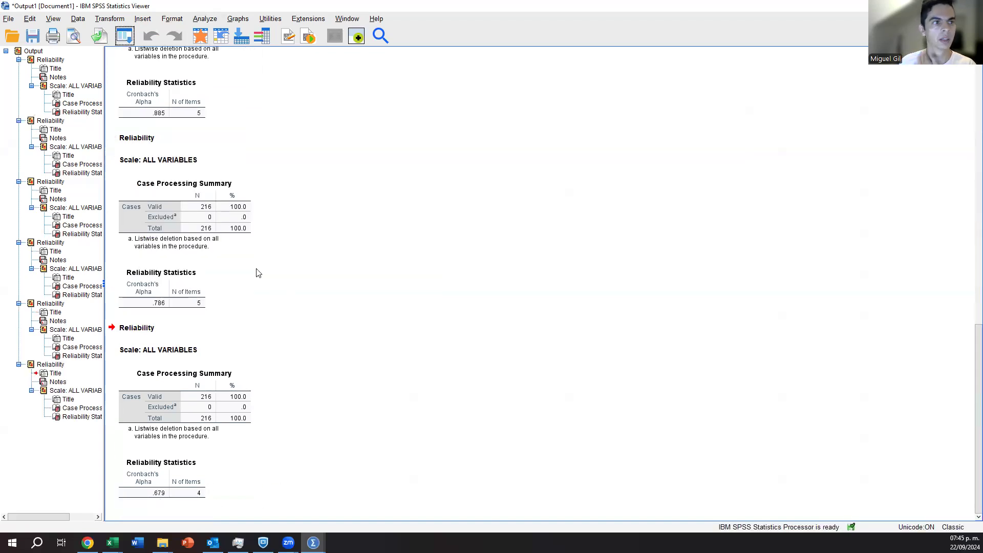
{"action": "left_click", "coordinate": [276, 137]}
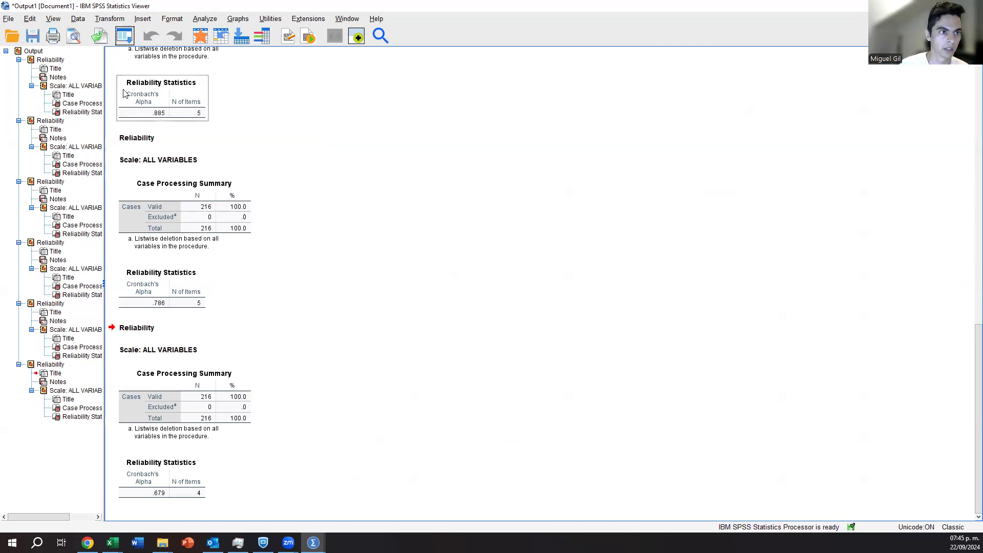
{"action": "left_click", "coordinate": [124, 35]}
{"action": "left_click", "coordinate": [169, 55]}
{"action": "left_click", "coordinate": [317, 193]}
{"action": "left_click", "coordinate": [257, 197]}
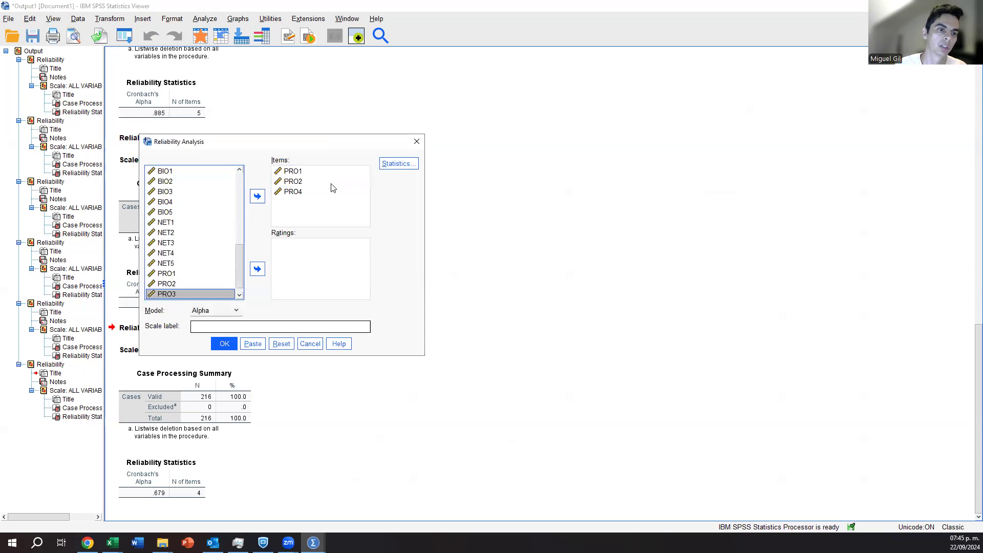
{"action": "left_click", "coordinate": [258, 196]}
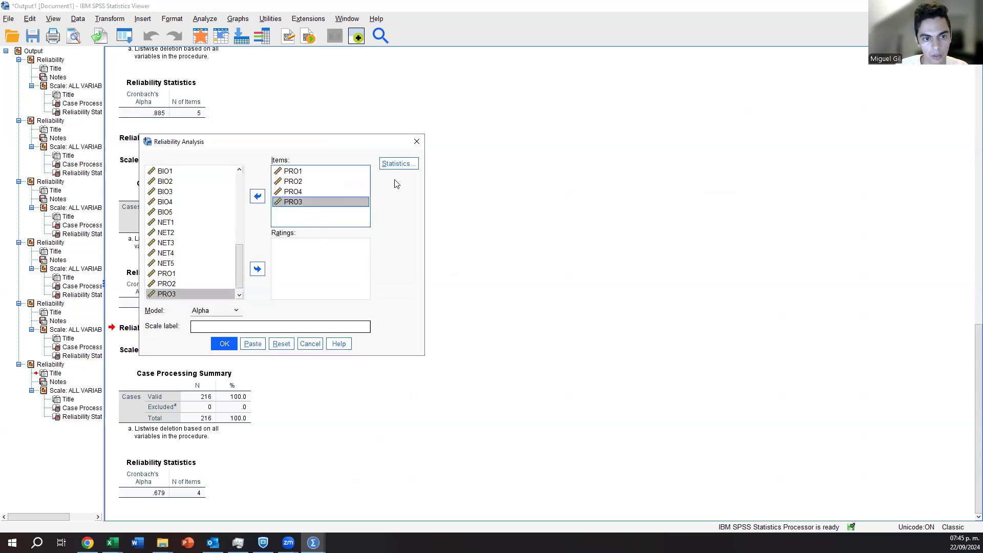
{"action": "left_click", "coordinate": [416, 142]}
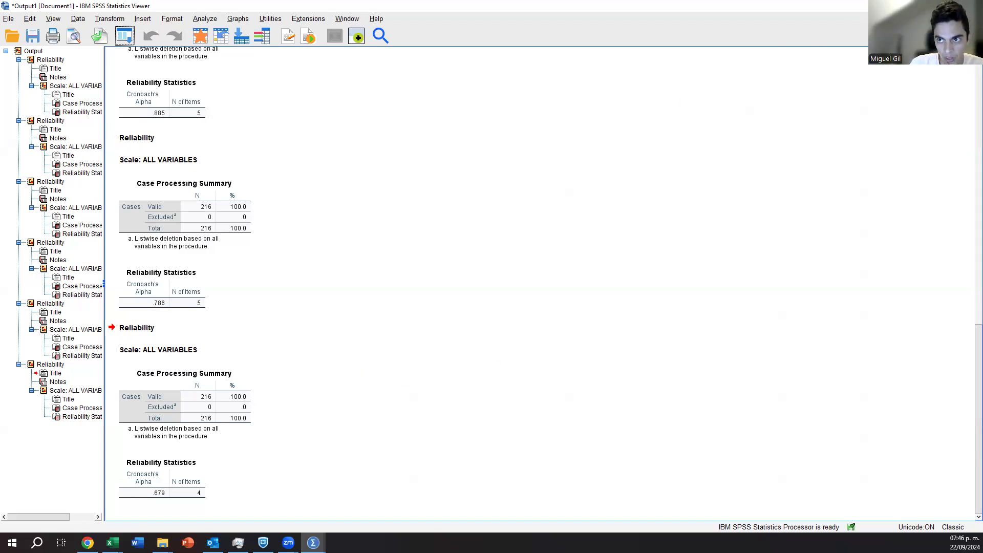
Leave the output viewer and return to the dataset in the Data Editor.
{"action": "left_click", "coordinate": [924, 5]}
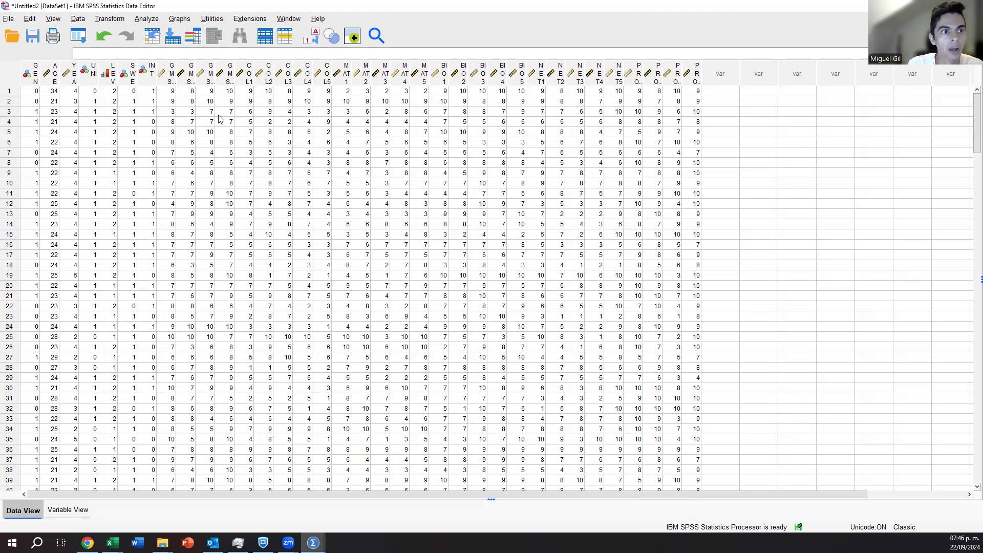
Start computing a new variable with GMS as the target name.
{"action": "left_click", "coordinate": [111, 19]}
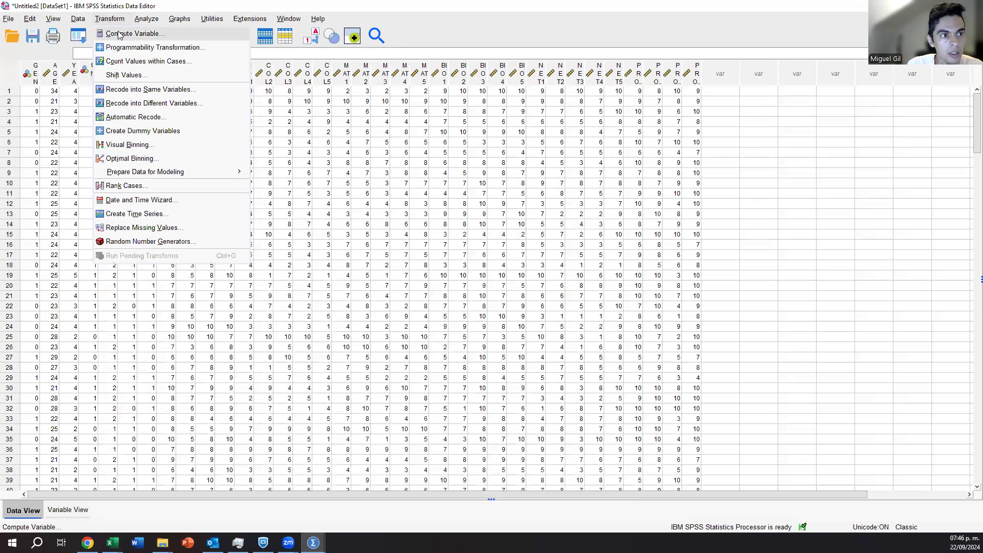
{"action": "left_click", "coordinate": [121, 36]}
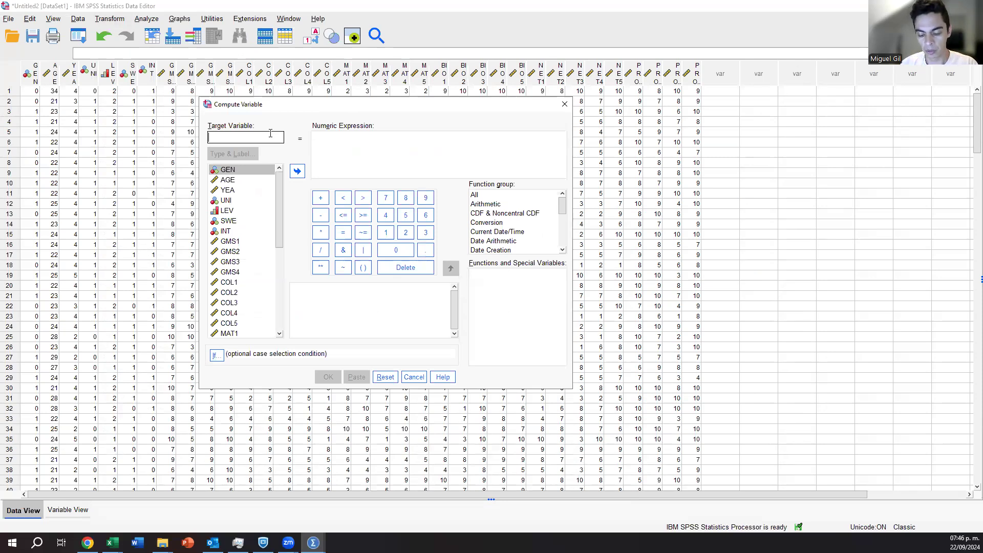
{"action": "type", "text": "GMS"}
{"action": "left_click", "coordinate": [348, 145]}
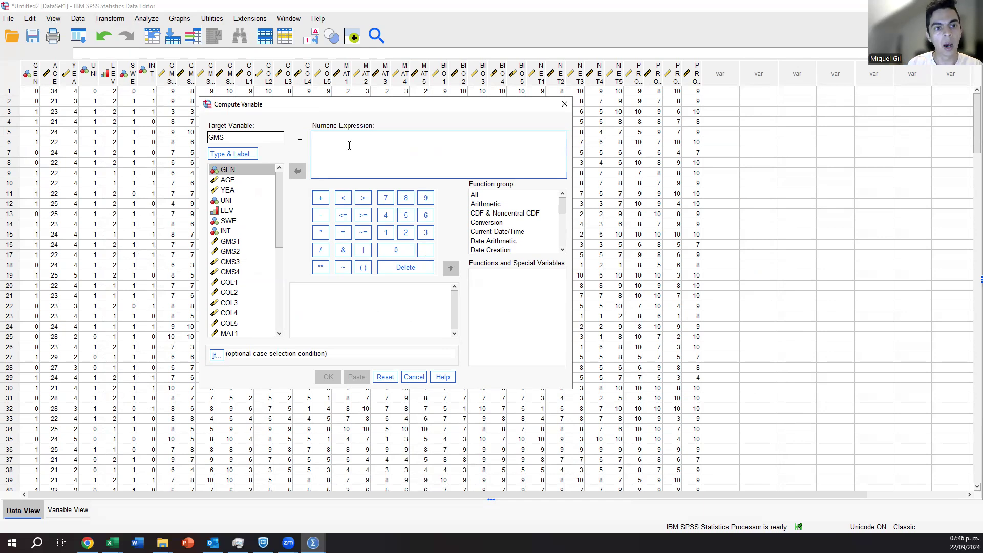
Define GMS as (GMS1+GMS2+GMS3+GMS4)/4, run the computation, and return to the dataset.
{"action": "type", "text": "("}
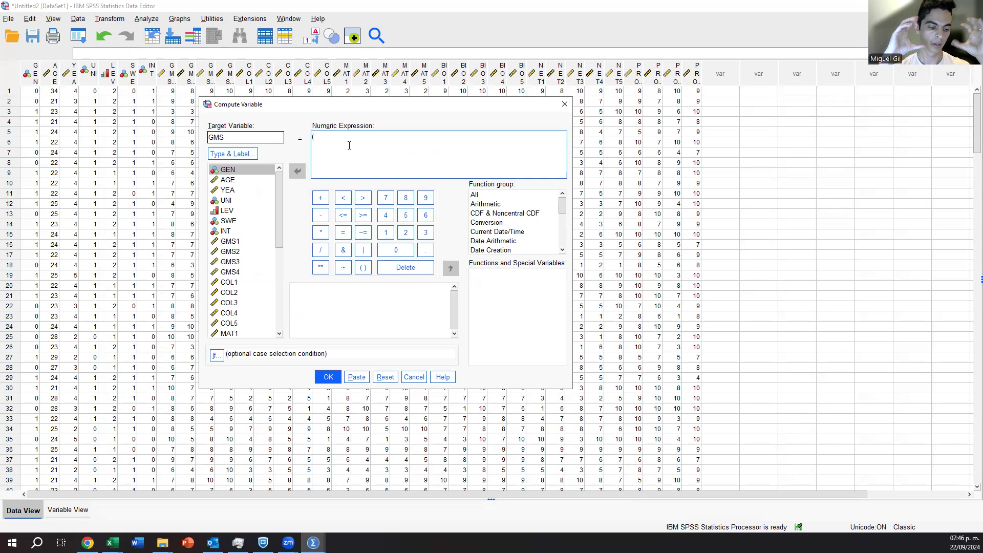
{"action": "double_click", "coordinate": [238, 241]}
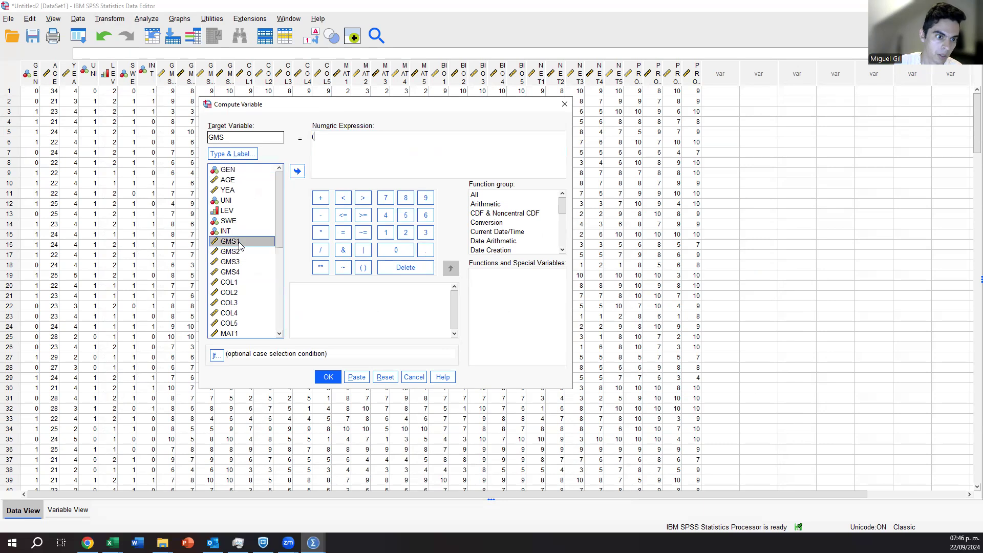
{"action": "type", "text": "+"}
{"action": "double_click", "coordinate": [243, 252]}
{"action": "type", "text": "+"}
{"action": "left_click", "coordinate": [242, 263]}
{"action": "double_click", "coordinate": [243, 262]}
{"action": "type", "text": "+"}
{"action": "double_click", "coordinate": [243, 272]}
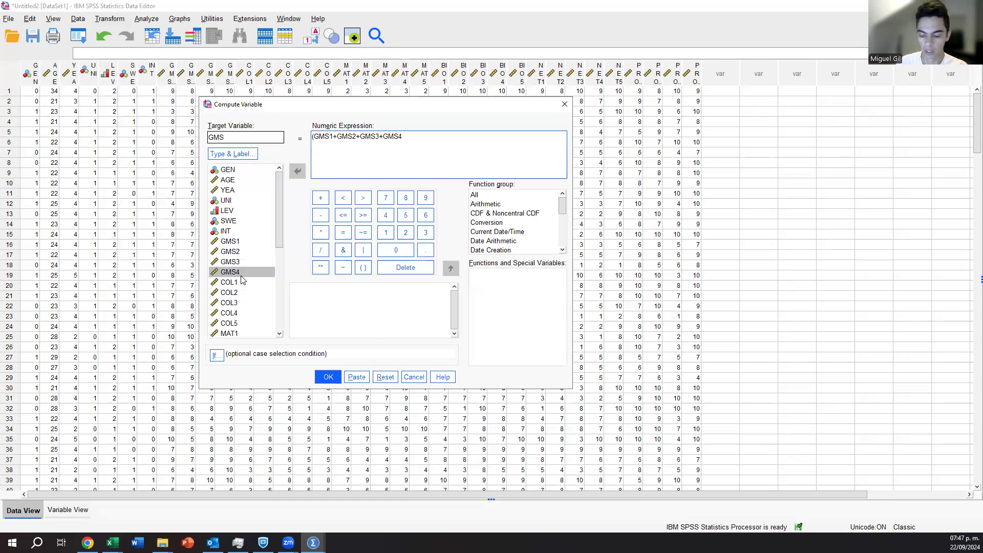
{"action": "type", "text": ")/4"}
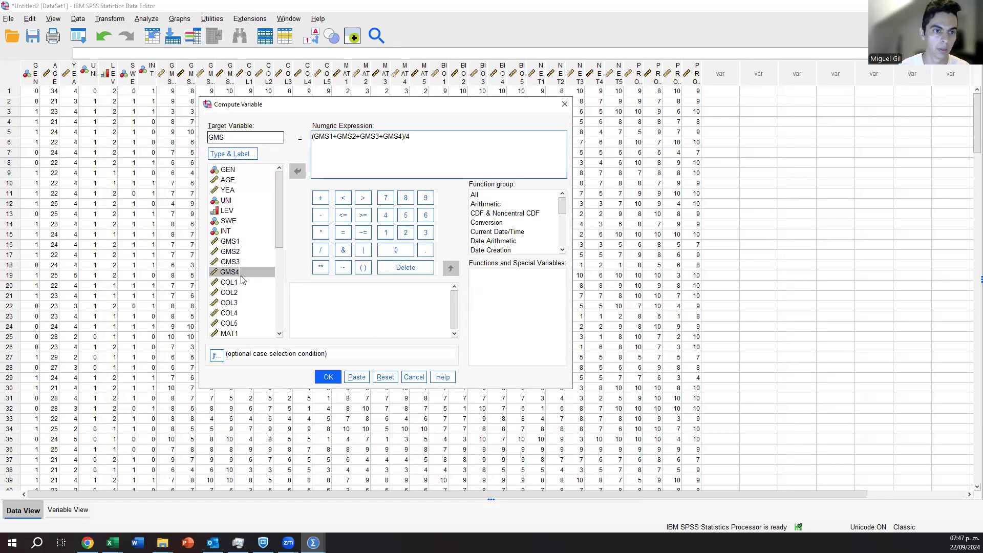
{"action": "left_click", "coordinate": [329, 378]}
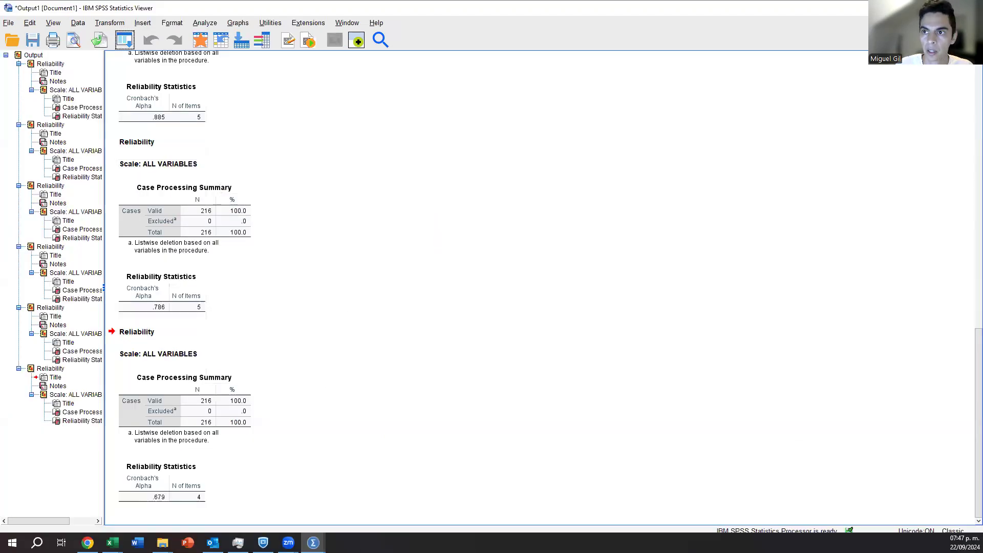
{"action": "left_click", "coordinate": [922, 7]}
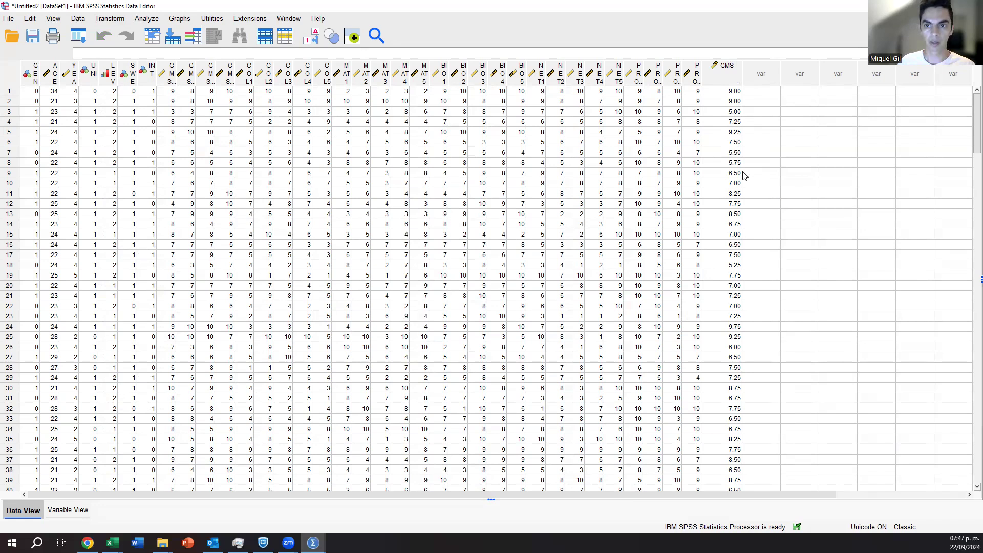
Compare the GMS1 to GMS4 scores of the first case with its GMS value and look through the new column.
{"action": "left_click_drag", "start_coordinate": [173, 92], "coordinate": [233, 92]}
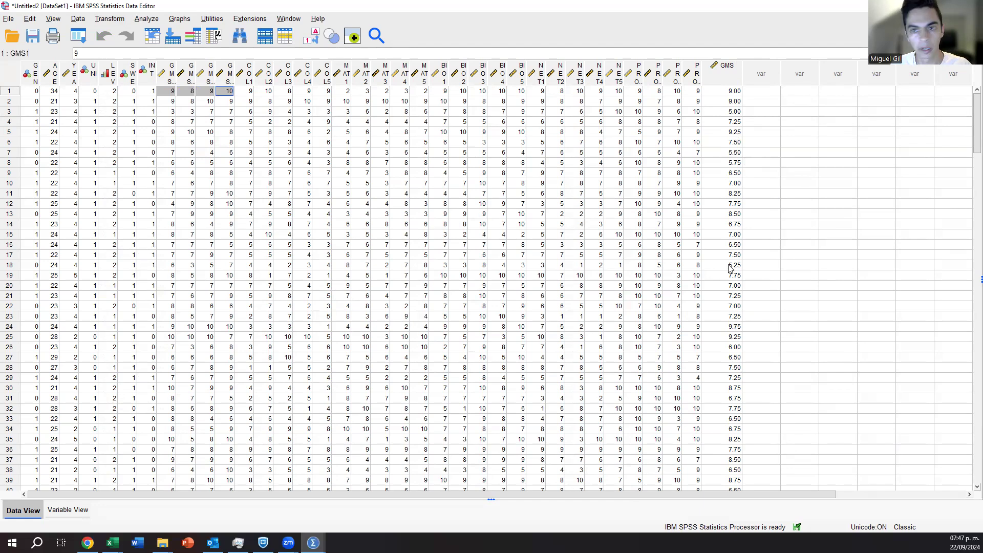
{"action": "scroll", "coordinate": [723, 174], "scroll_direction": "down", "scroll_amount": 7}
{"action": "scroll", "coordinate": [723, 174], "scroll_direction": "up", "scroll_amount": 7}
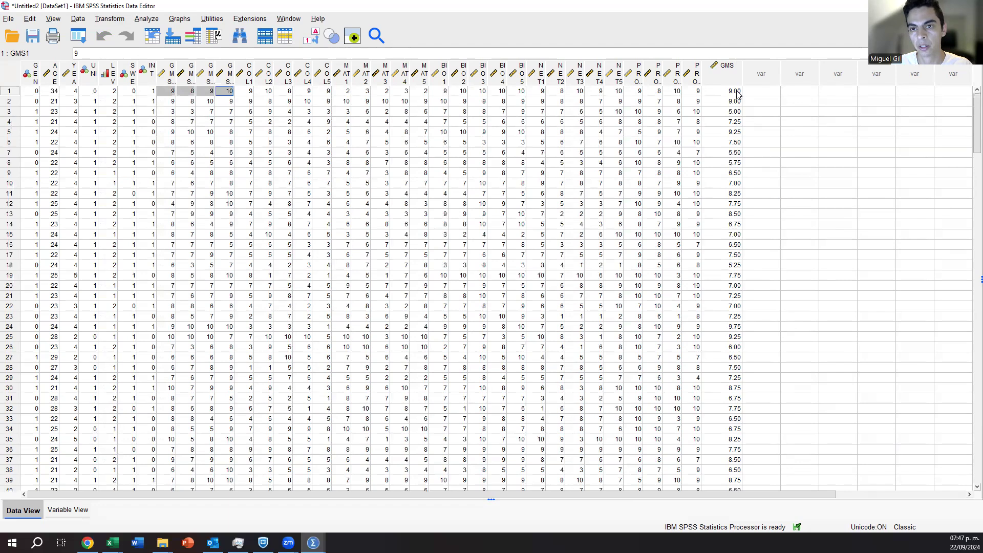
{"action": "scroll", "coordinate": [730, 202], "scroll_direction": "down", "scroll_amount": 2}
{"action": "scroll", "coordinate": [730, 201], "scroll_direction": "down", "scroll_amount": 10}
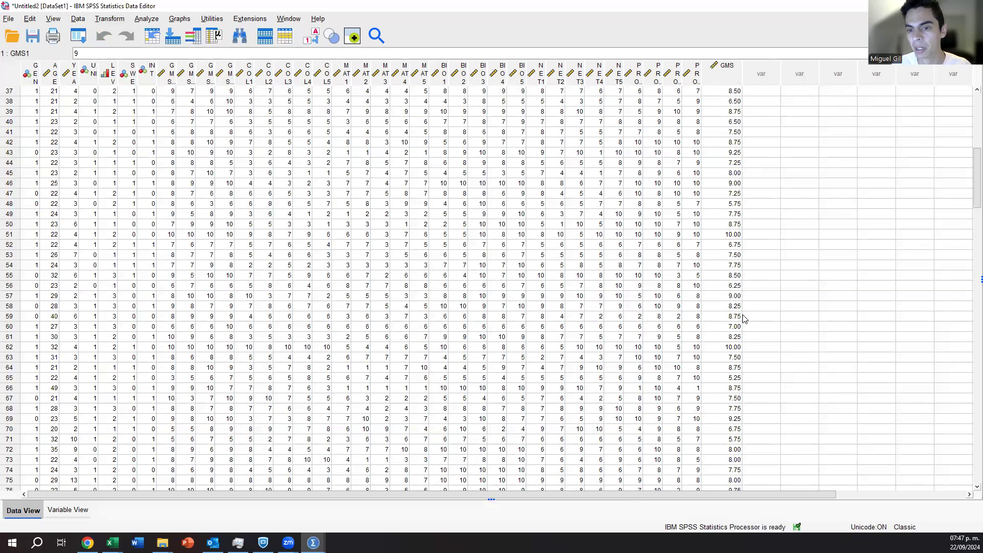
{"action": "scroll", "coordinate": [740, 308], "scroll_direction": "up", "scroll_amount": 12}
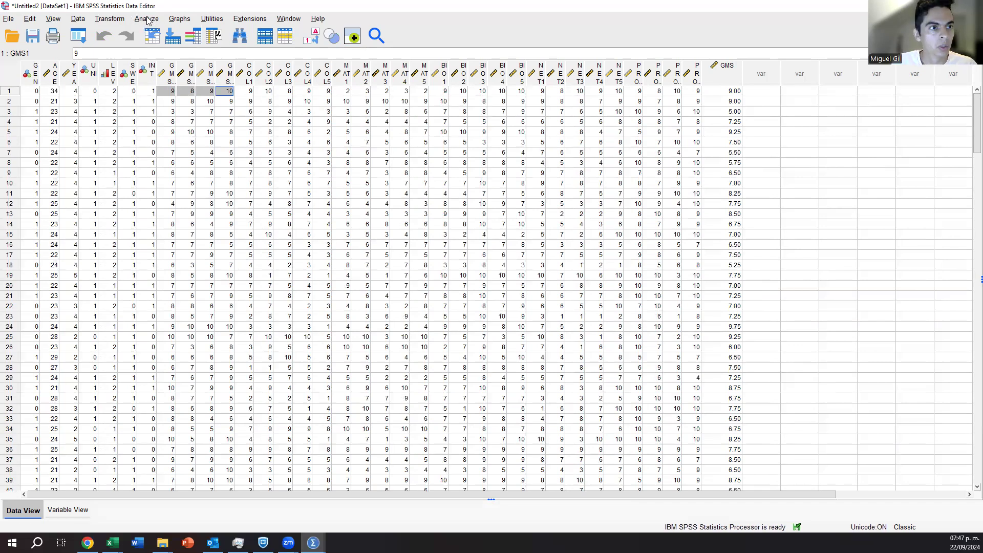
Set up a new computed variable named COL, with the divisor changed to 5 and the GMS items cleared from the parentheses.
{"action": "left_click", "coordinate": [125, 19]}
{"action": "left_click", "coordinate": [128, 34]}
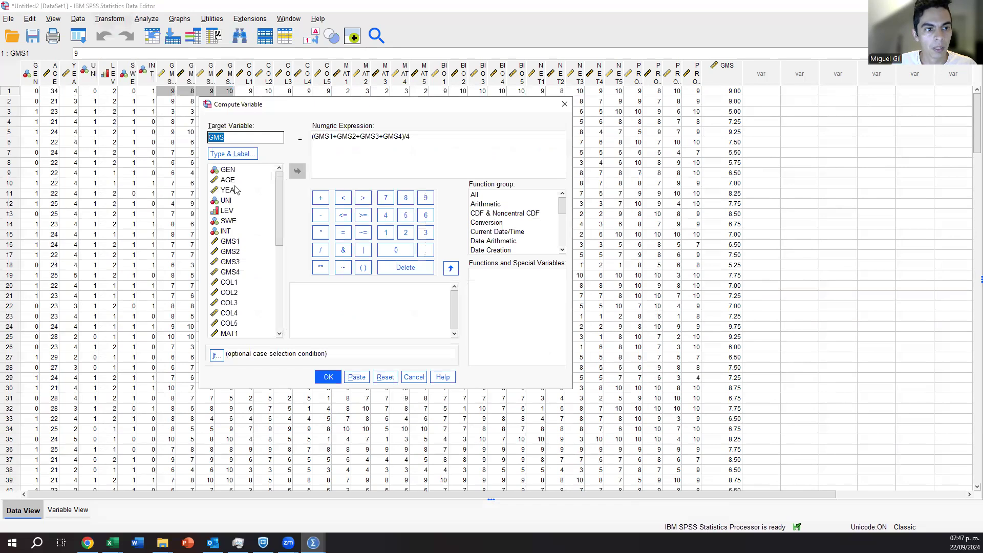
{"action": "type", "text": "COL"}
{"action": "left_click", "coordinate": [412, 136]}
{"action": "key", "text": "BackSpace"}
{"action": "type", "text": "5"}
{"action": "left_click_drag", "start_coordinate": [403, 137], "coordinate": [315, 137]}
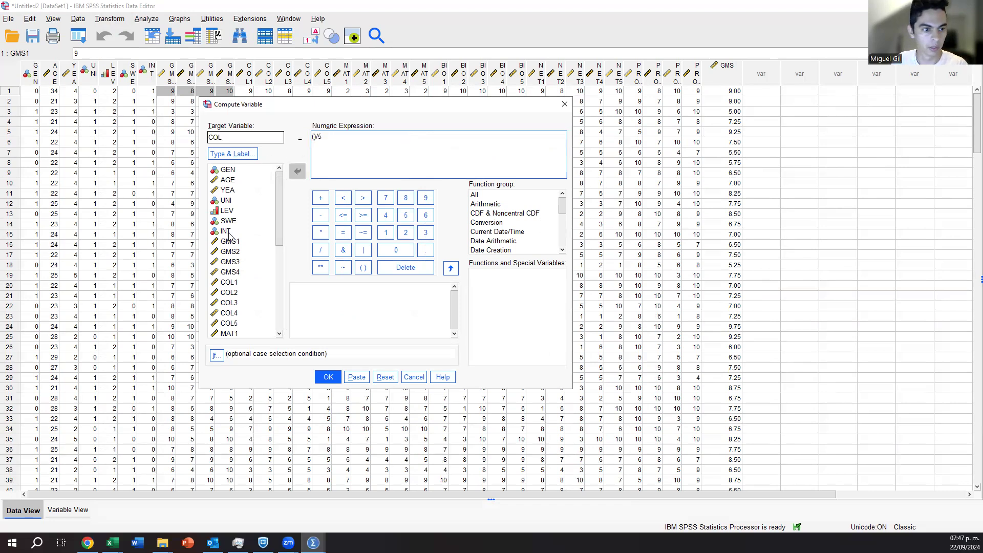
Fill the parentheses with COL1+COL2+COL3+COL4+COL5, compute COL, and return to the dataset.
{"action": "double_click", "coordinate": [235, 284]}
{"action": "type", "text": "+"}
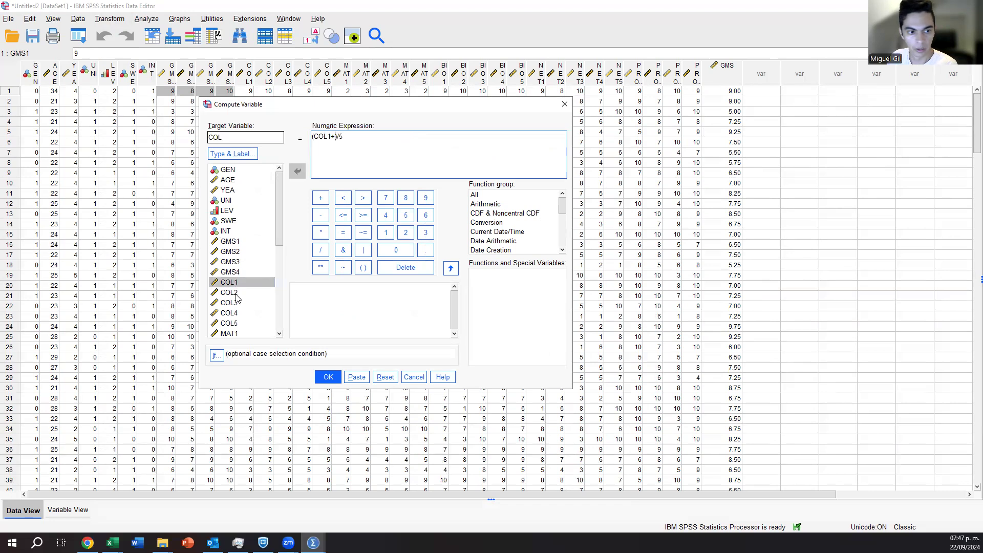
{"action": "double_click", "coordinate": [236, 293]}
{"action": "type", "text": "+"}
{"action": "double_click", "coordinate": [237, 303]}
{"action": "type", "text": "+"}
{"action": "double_click", "coordinate": [236, 312]}
{"action": "type", "text": "+"}
{"action": "double_click", "coordinate": [238, 323]}
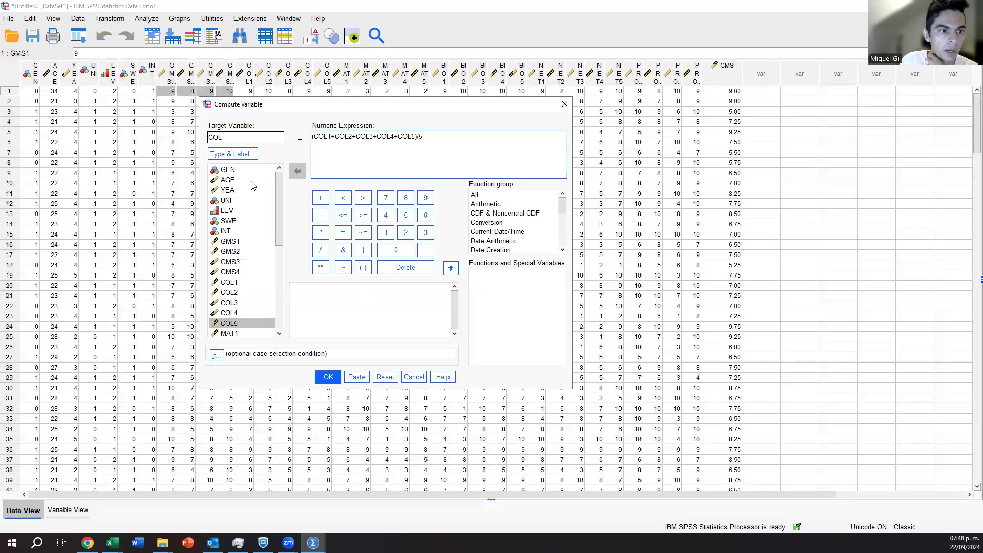
{"action": "left_click", "coordinate": [329, 377]}
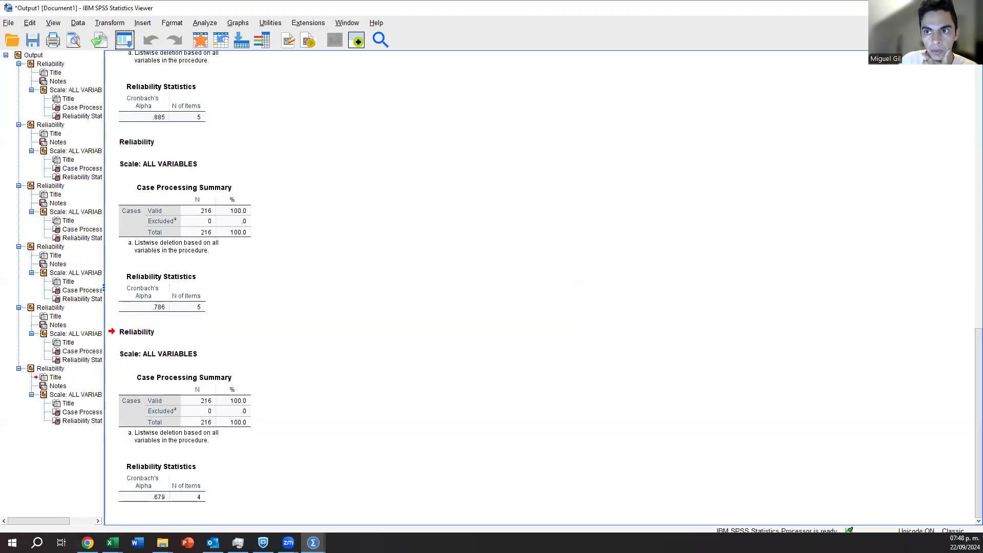
{"action": "left_click", "coordinate": [124, 39]}
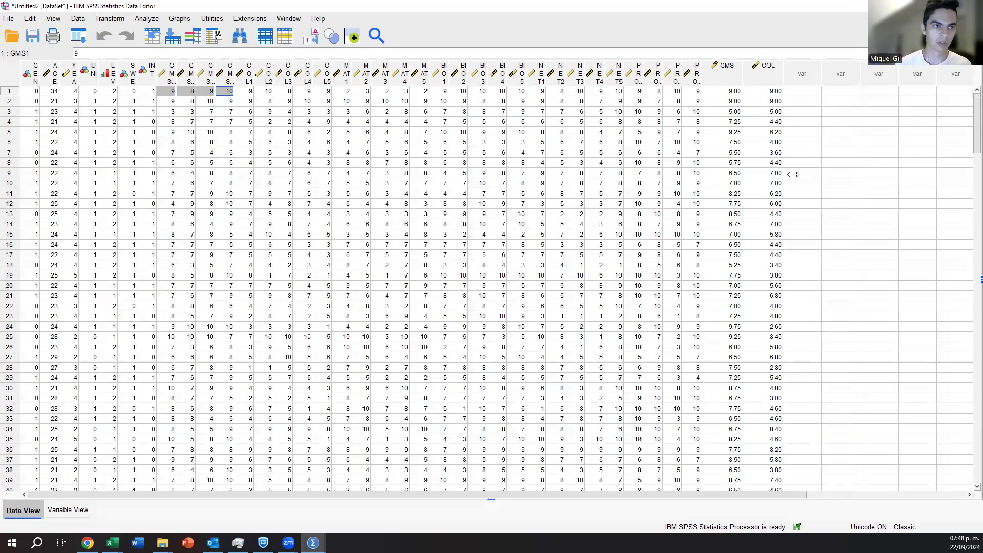
Reopen the Compute Variable dialog and change the target variable to BIO.
{"action": "left_click", "coordinate": [78, 36]}
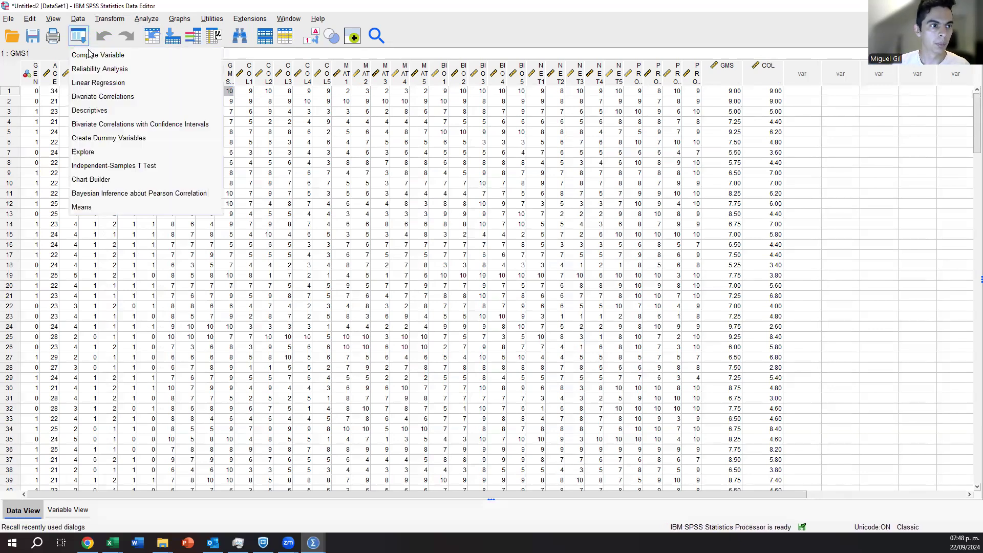
{"action": "left_click", "coordinate": [90, 55]}
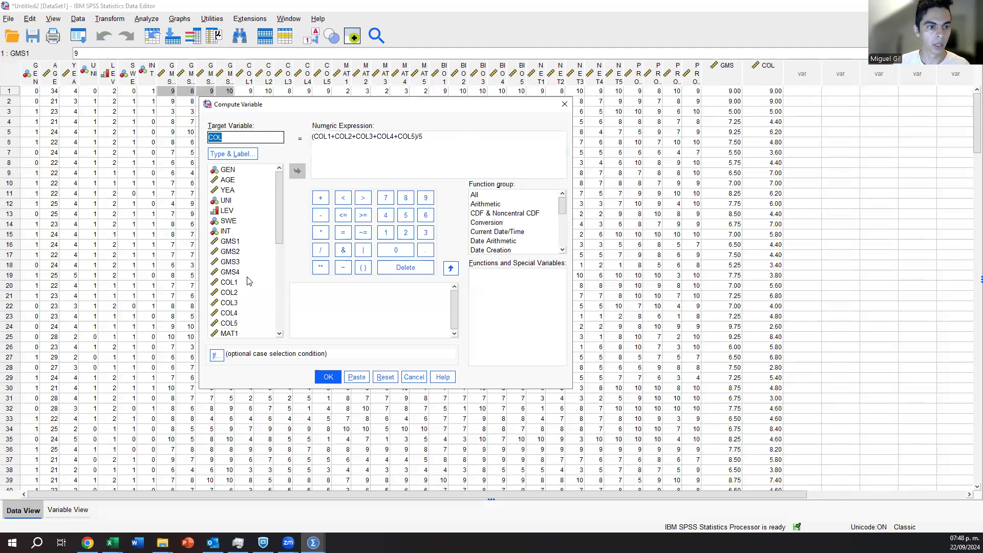
{"action": "scroll", "coordinate": [248, 281], "scroll_direction": "down", "scroll_amount": 4}
{"action": "left_click", "coordinate": [238, 263]}
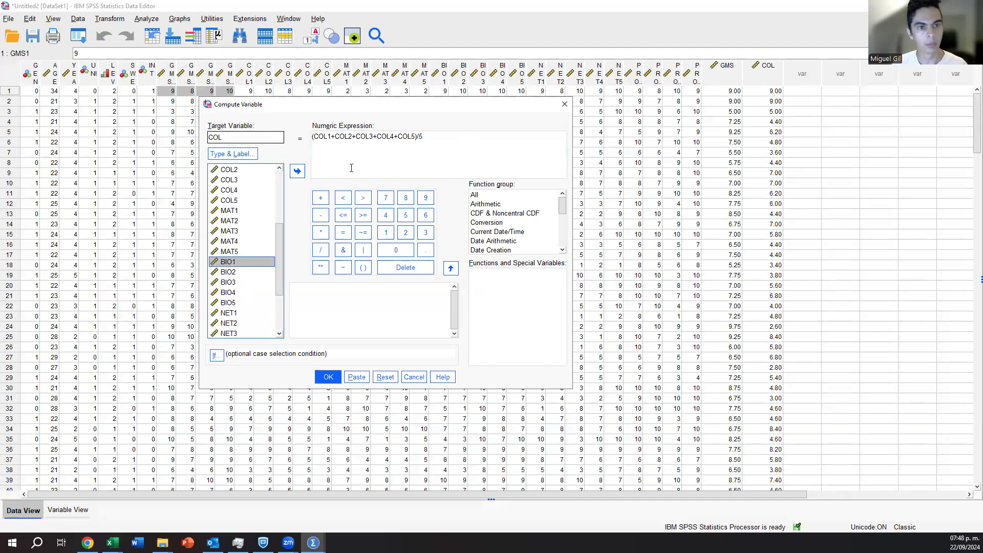
{"action": "double_click", "coordinate": [251, 135]}
{"action": "type", "text": "BIO"}
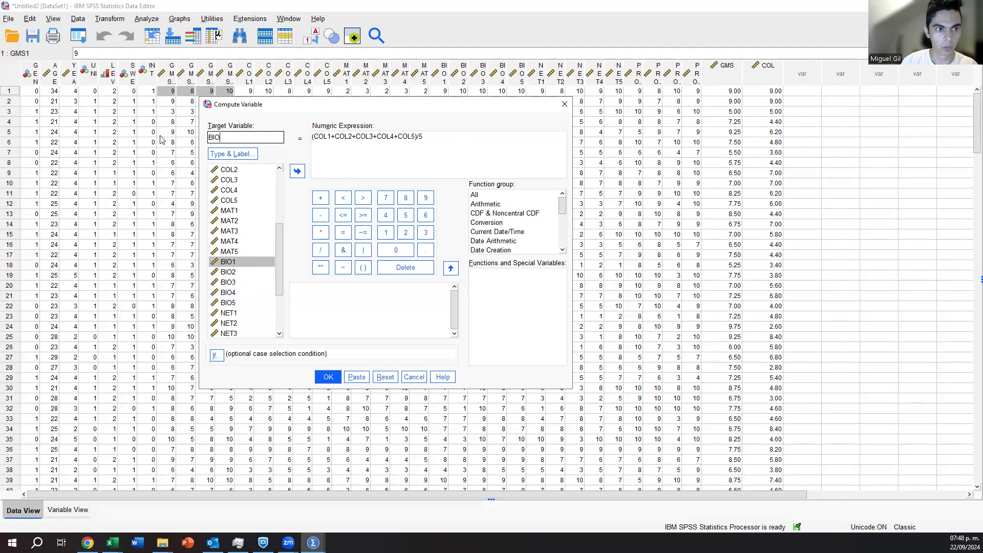
Clear the COL items and the division by 5 from the numeric expression, keeping only the parentheses.
{"action": "left_click", "coordinate": [441, 143]}
{"action": "key", "text": "BackSpace"}
{"action": "key", "text": "BackSpace"}
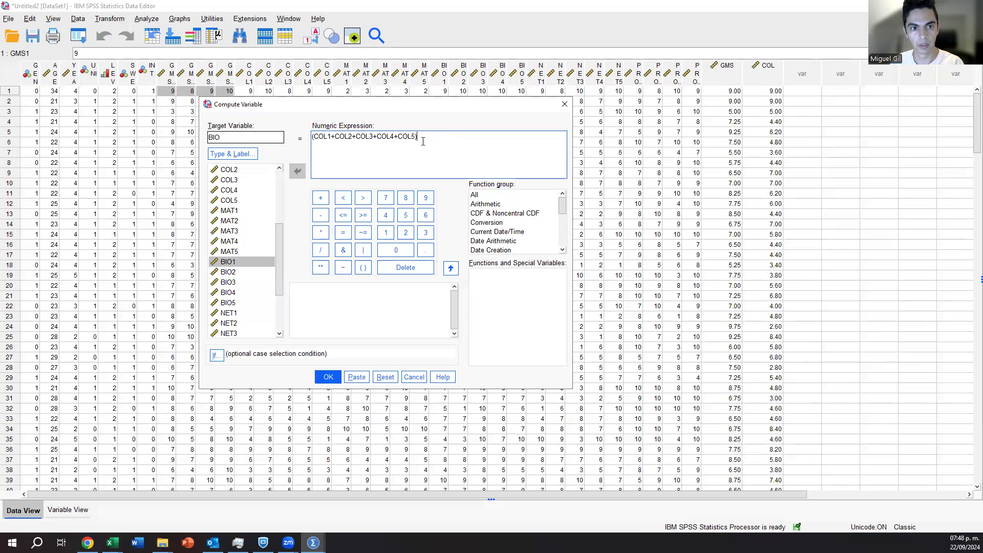
{"action": "left_click_drag", "start_coordinate": [415, 137], "coordinate": [314, 137]}
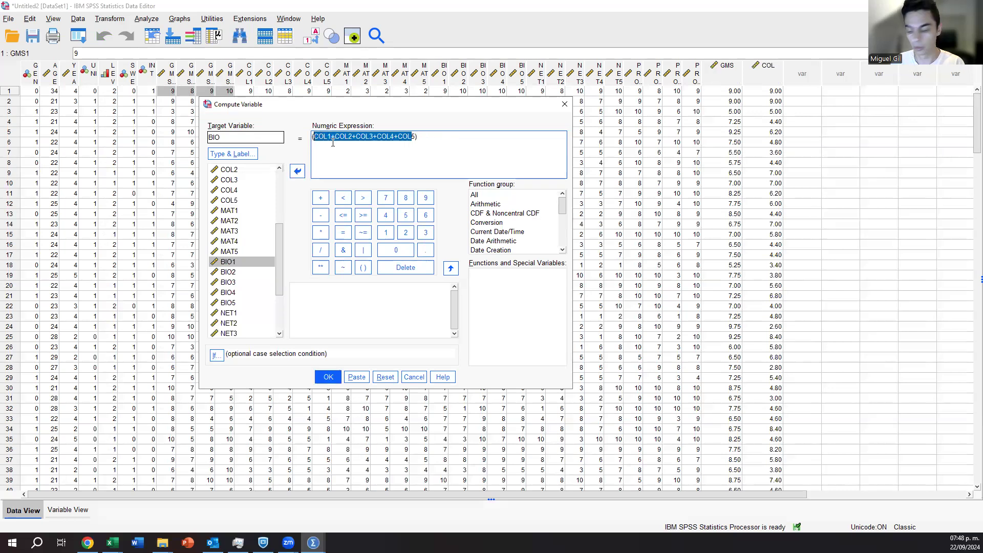
{"action": "key", "text": "BackSpace"}
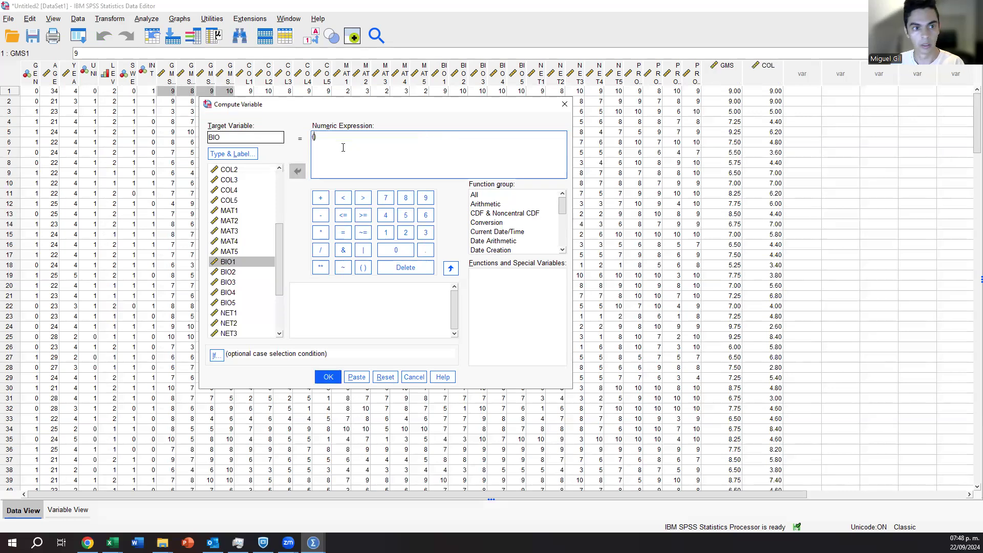
Enter the sum BIO1+BIO2+BIO3+BIO4 inside the parentheses of the numeric expression.
{"action": "double_click", "coordinate": [263, 262]}
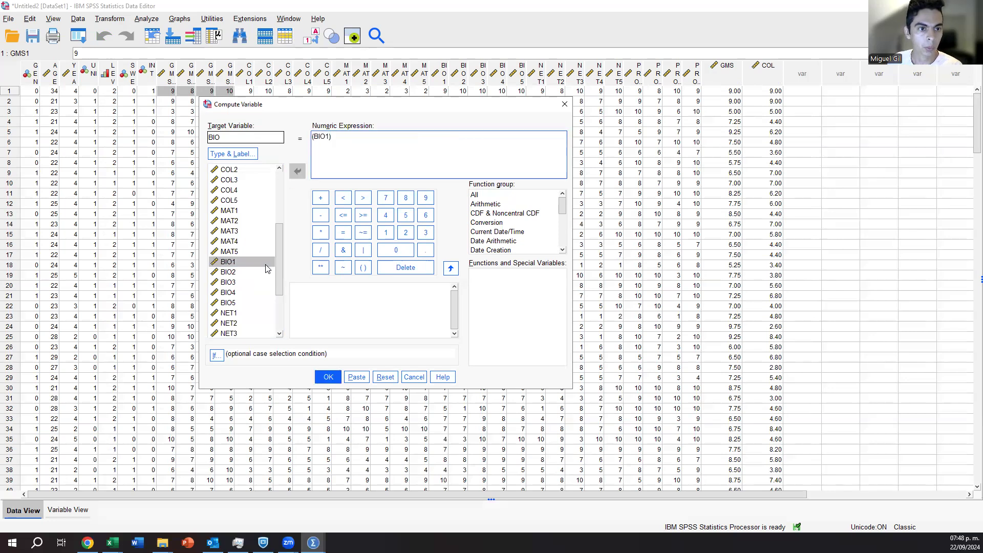
{"action": "type", "text": "+"}
{"action": "double_click", "coordinate": [262, 275]}
{"action": "type", "text": "+"}
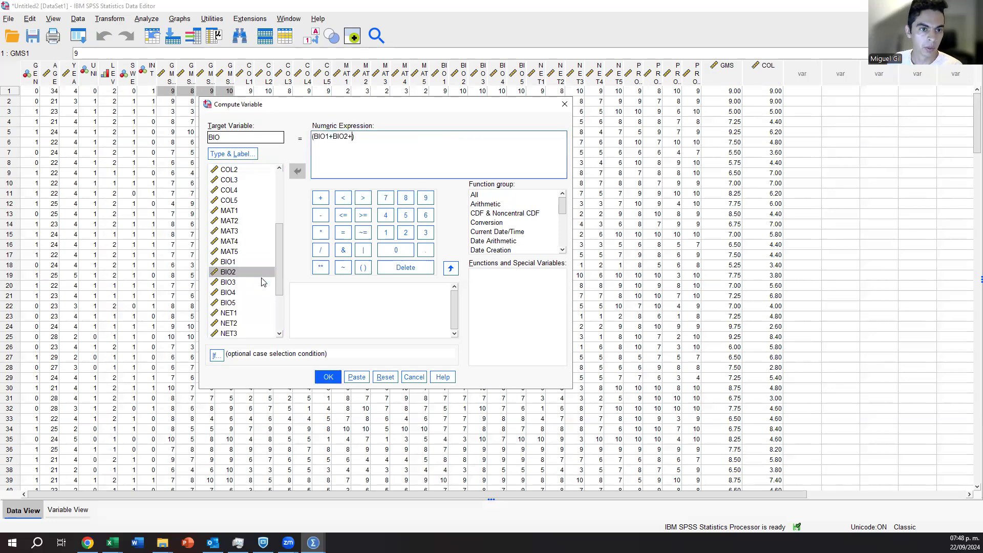
{"action": "double_click", "coordinate": [259, 284]}
{"action": "type", "text": "+"}
{"action": "double_click", "coordinate": [259, 290]}
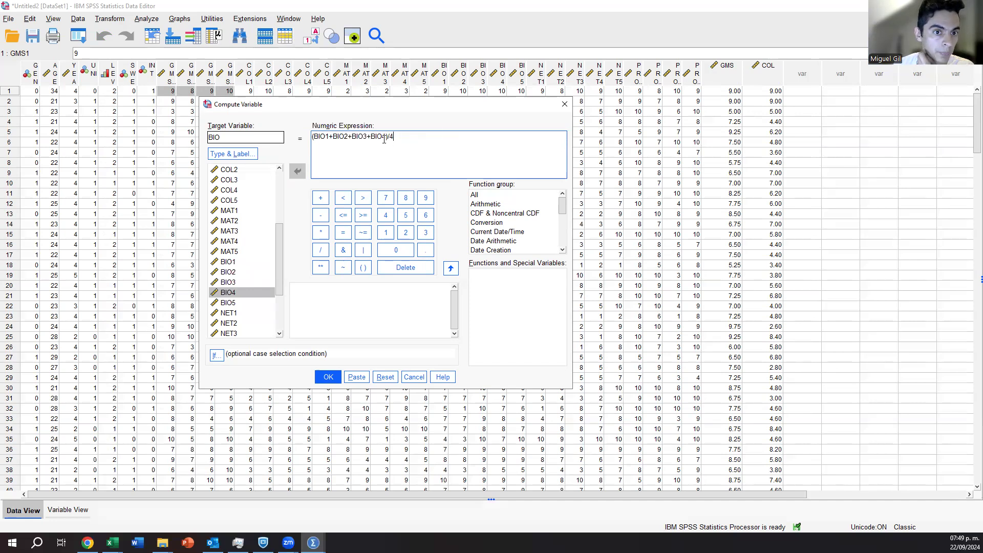
Correct the expression to (BIO1+BIO2+BIO3+BIO4+BIO5)/5, compute BIO, and return to the dataset.
{"action": "key", "text": "BackSpace"}
{"action": "key", "text": "BackSpace"}
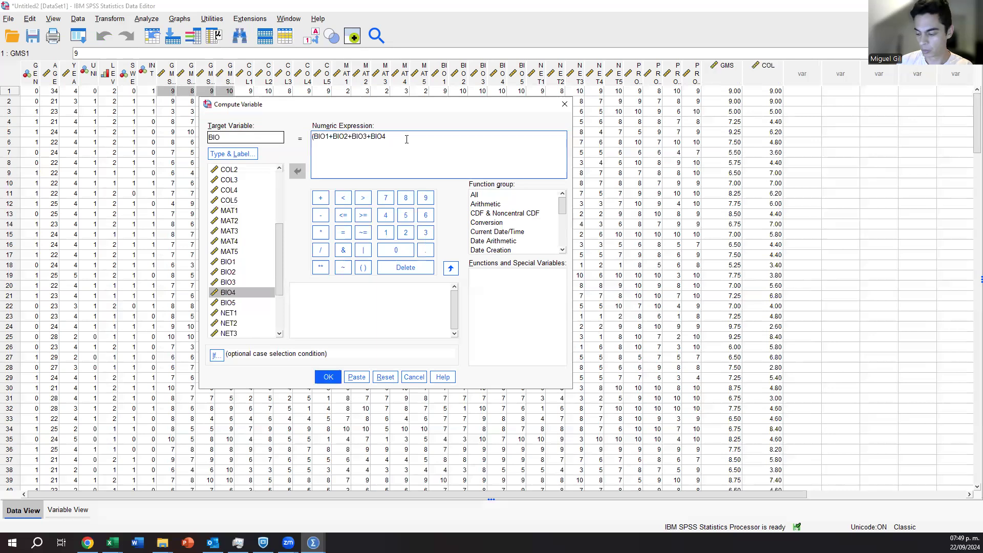
{"action": "double_click", "coordinate": [233, 305]}
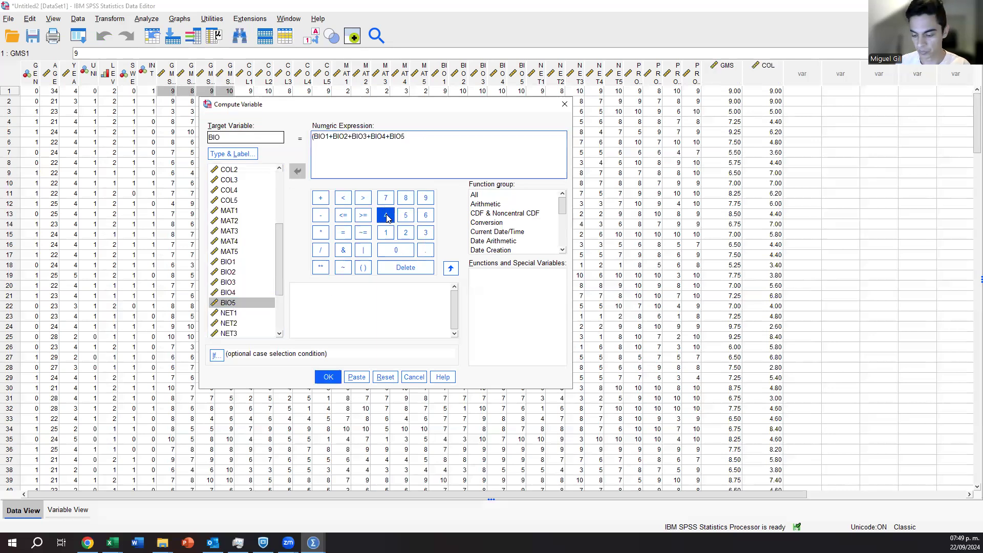
{"action": "type", "text": "/5"}
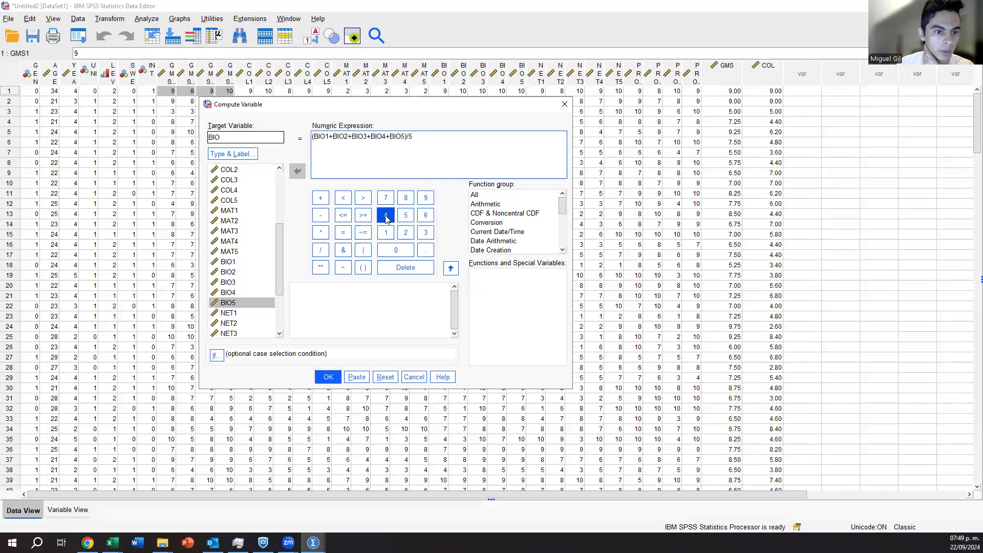
{"action": "left_click", "coordinate": [328, 377]}
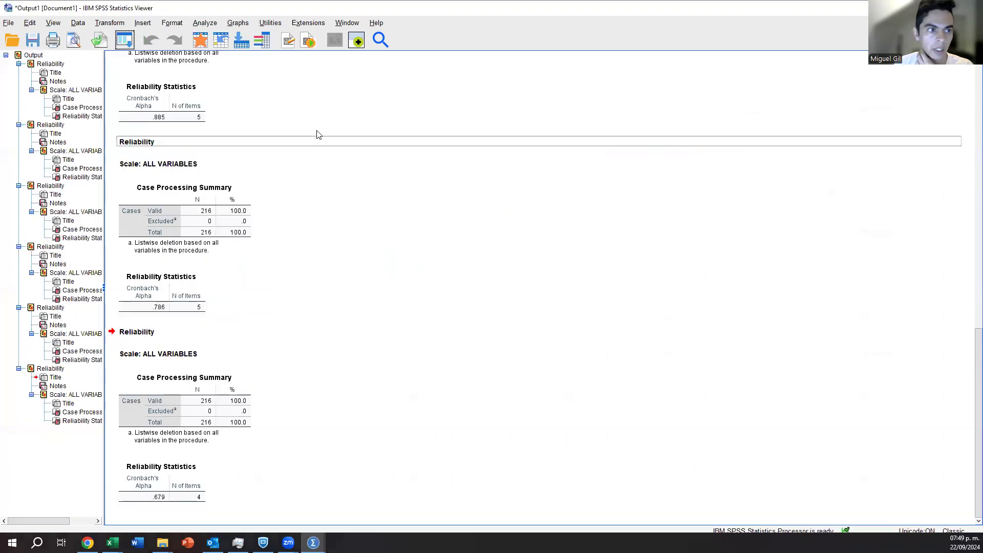
{"action": "left_click", "coordinate": [923, 8]}
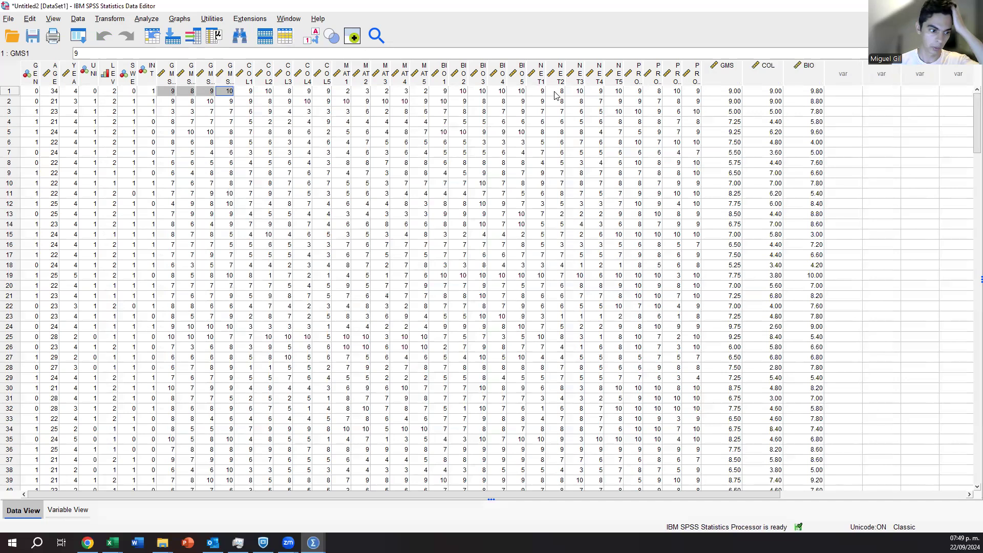
{"action": "left_click", "coordinate": [78, 35]}
{"action": "left_click", "coordinate": [135, 75]}
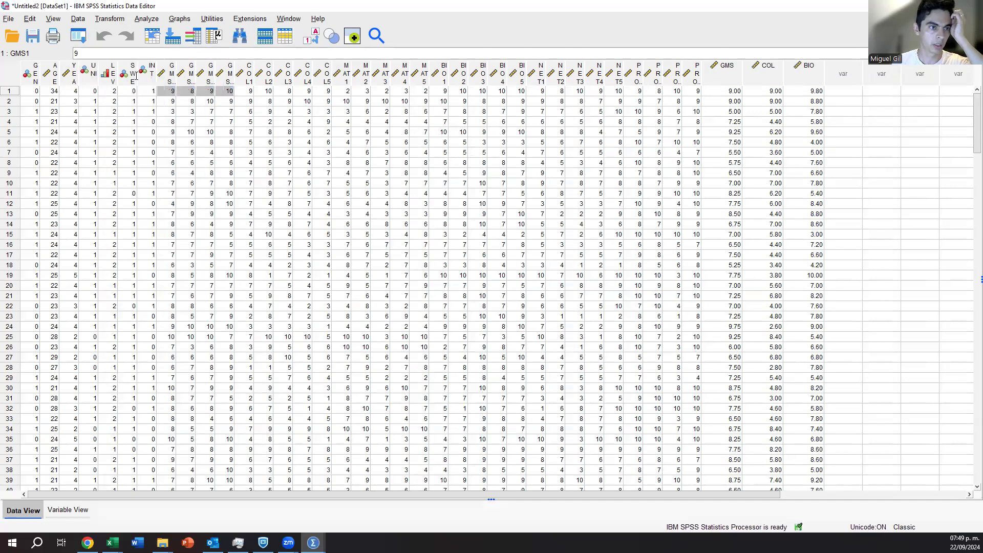
Set the target variable to NET and clear the BIO items from the numeric expression, keeping only ()/5.
{"action": "type", "text": "NET"}
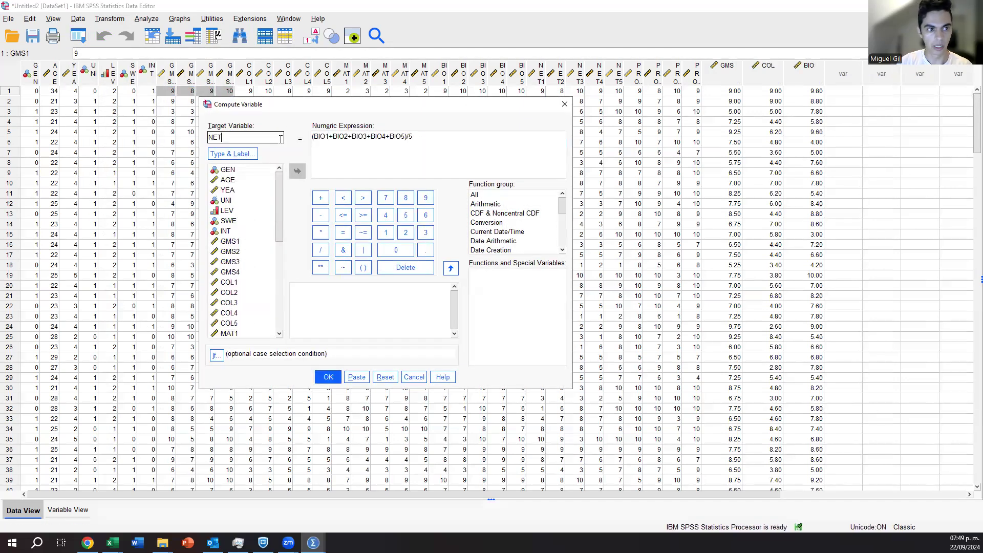
{"action": "key", "text": "Tab"}
{"action": "left_click_drag", "start_coordinate": [417, 138], "coordinate": [312, 132]}
{"action": "left_click", "coordinate": [403, 137]}
{"action": "left_click_drag", "start_coordinate": [405, 137], "coordinate": [315, 139]}
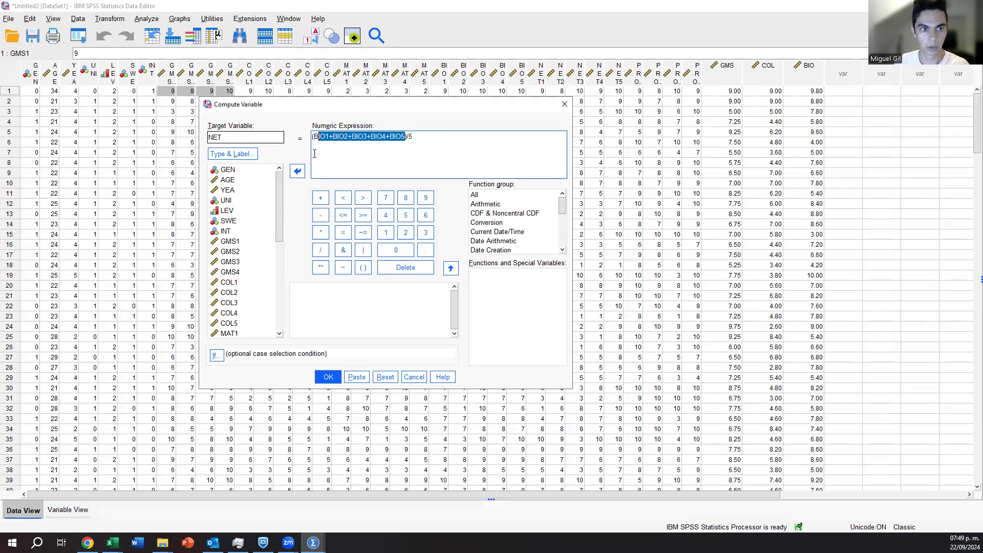
{"action": "key", "text": "Delete"}
Complete the numeric expression as (NET1+NET2+NET3+NET4+NET5)/5, compute NET, and return to the dataset.
{"action": "scroll", "coordinate": [271, 259], "scroll_direction": "down", "scroll_amount": 5}
{"action": "double_click", "coordinate": [246, 283]}
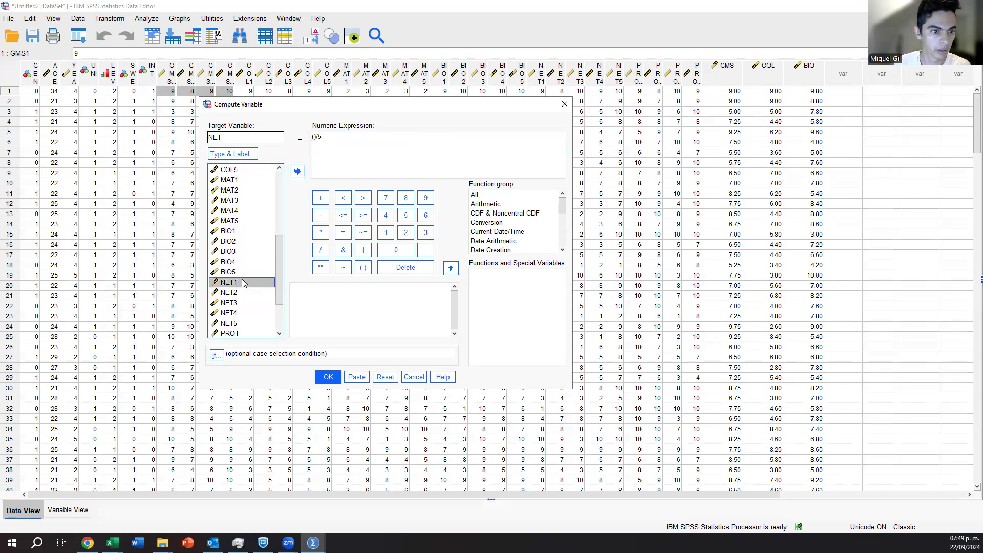
{"action": "type", "text": "+"}
{"action": "left_click", "coordinate": [239, 297]}
{"action": "double_click", "coordinate": [239, 296]}
{"action": "type", "text": "+NET3+"}
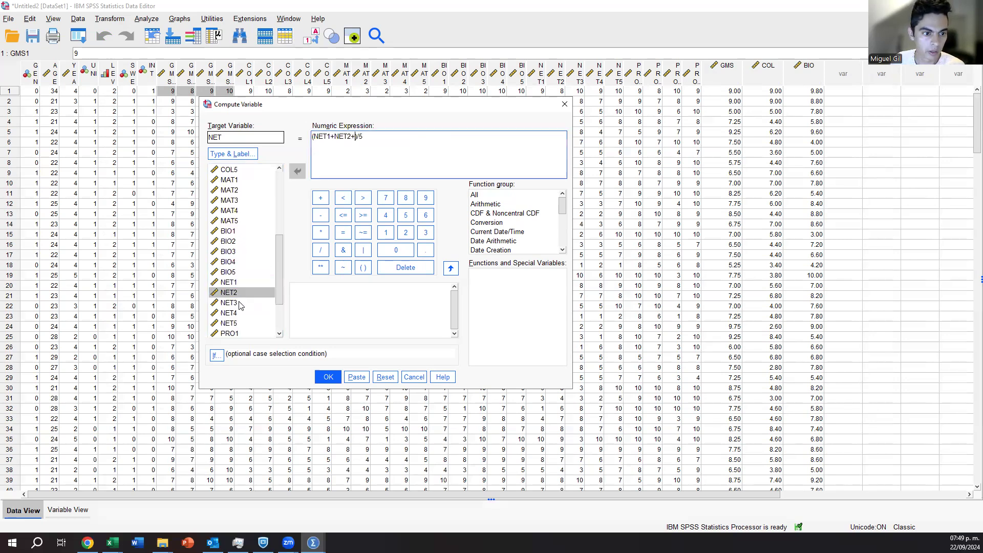
{"action": "double_click", "coordinate": [239, 302]}
{"action": "type", "text": "+NET4+"}
{"action": "double_click", "coordinate": [240, 312]}
{"action": "type", "text": "+NET4+"}
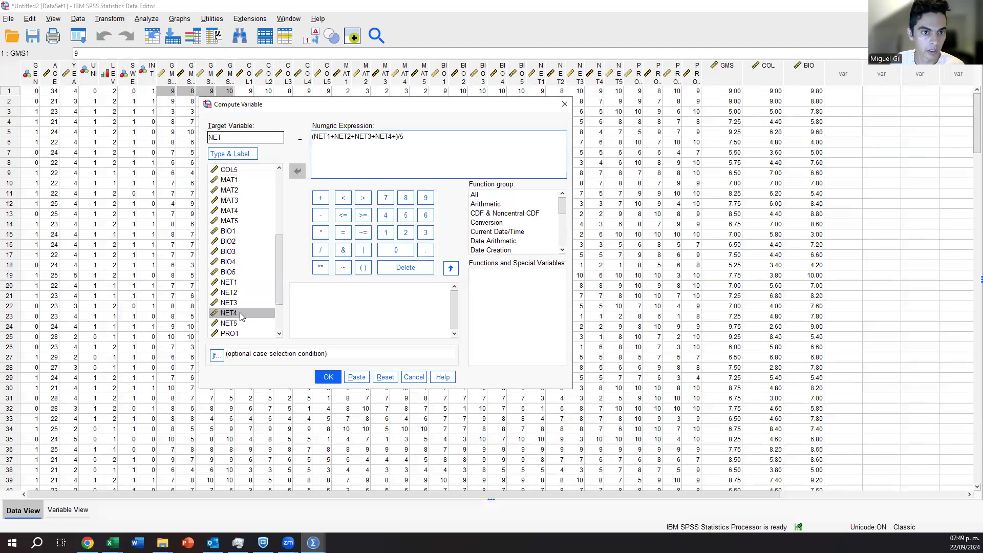
{"action": "double_click", "coordinate": [239, 323]}
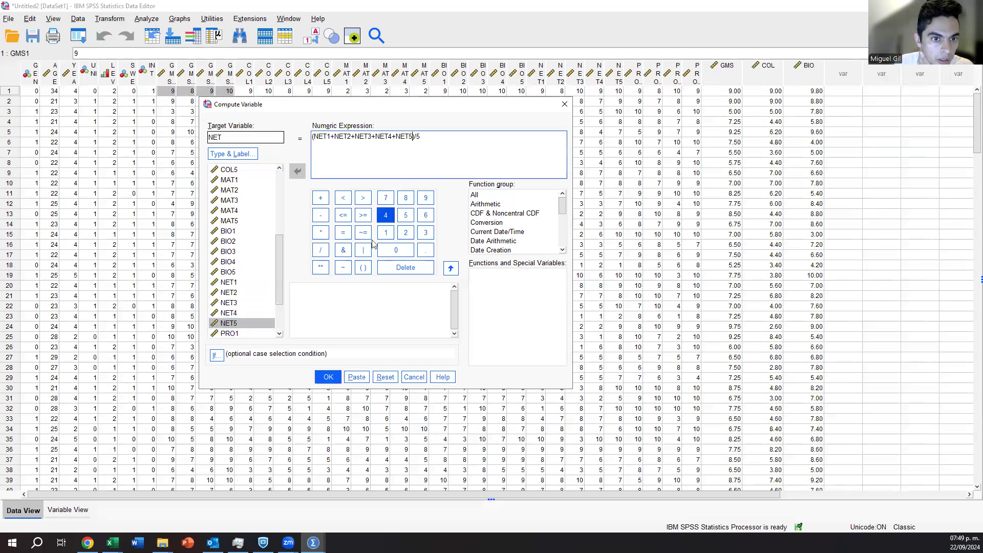
{"action": "left_click", "coordinate": [328, 377]}
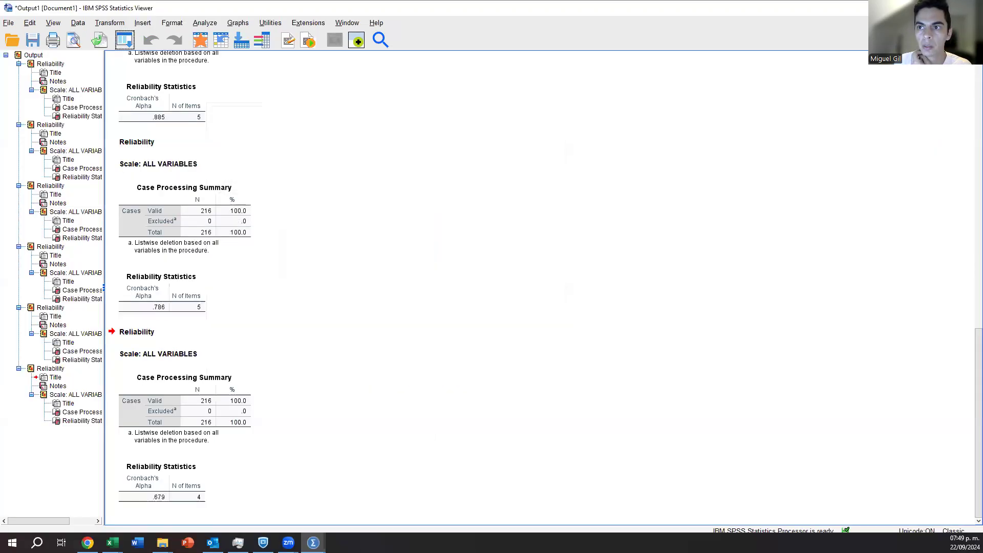
{"action": "left_click", "coordinate": [124, 39]}
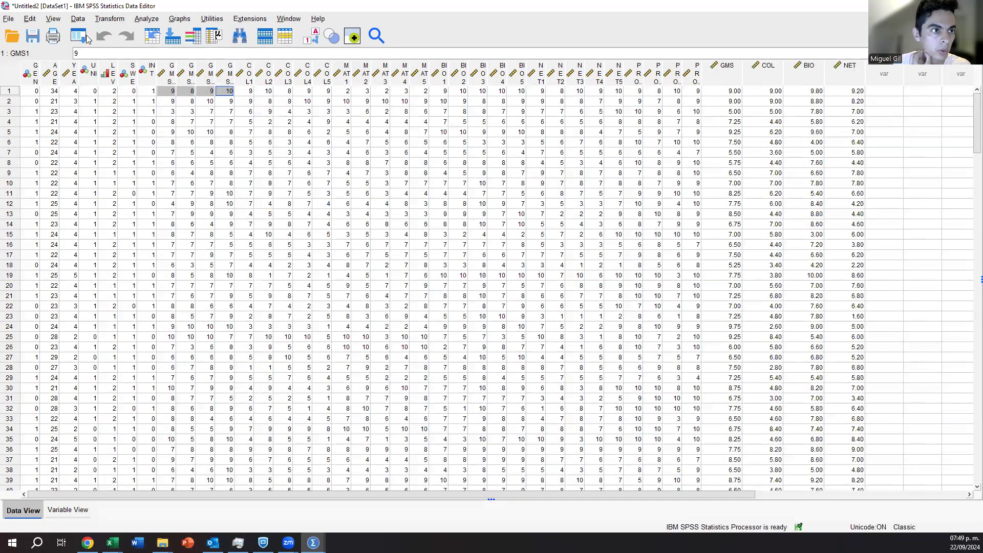
Reopen the Compute Variable dialog, set the target variable to PRO, and reduce the numeric expression to ()/4.
{"action": "left_click", "coordinate": [82, 37]}
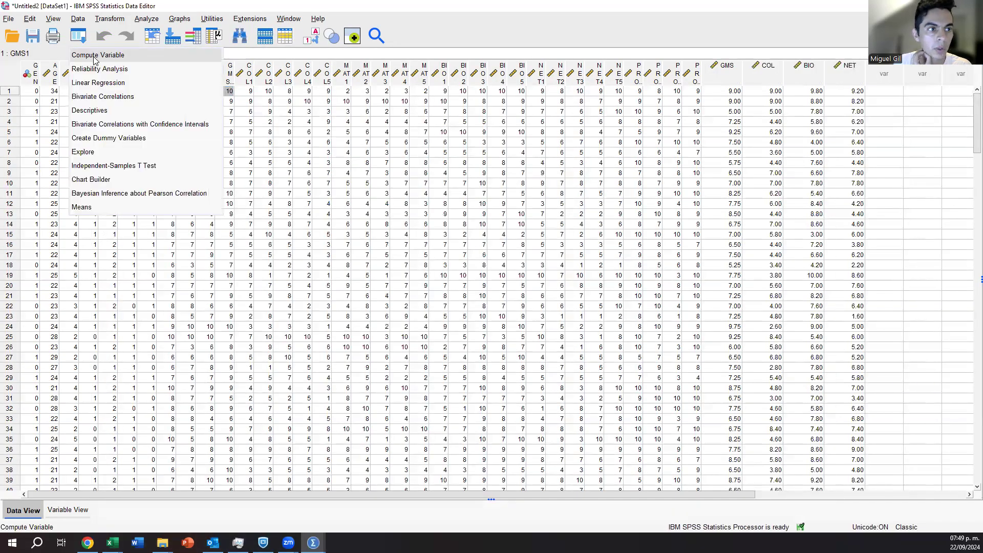
{"action": "left_click", "coordinate": [96, 60]}
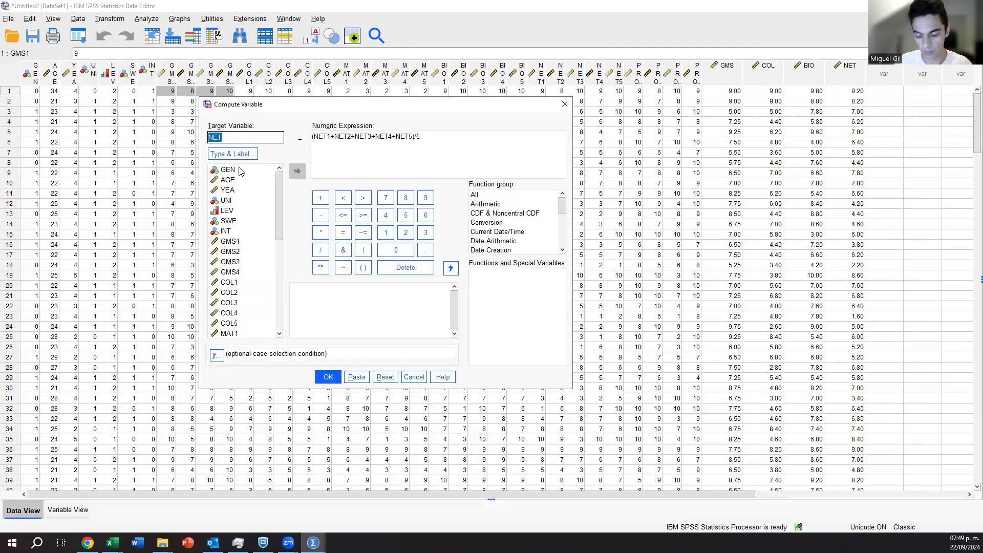
{"action": "type", "text": "PRO"}
{"action": "left_click", "coordinate": [440, 150]}
{"action": "key", "text": "BackSpace"}
{"action": "type", "text": "4"}
{"action": "left_click_drag", "start_coordinate": [413, 136], "coordinate": [316, 136]}
{"action": "key", "text": "BackSpace"}
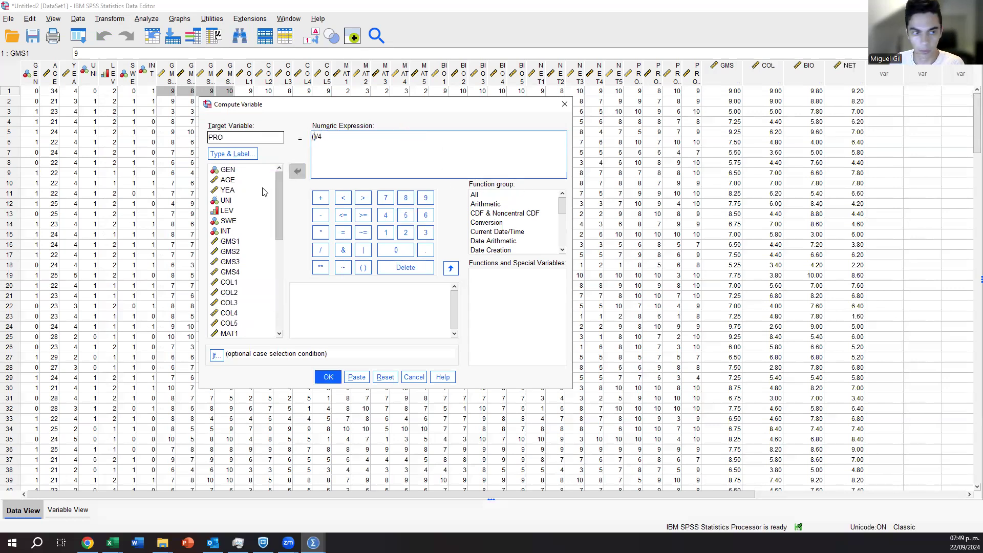
Complete the numeric expression as (PRO1+PRO2+PRO3+PRO4)/4, compute PRO, and return to the dataset.
{"action": "scroll", "coordinate": [265, 205], "scroll_direction": "down", "scroll_amount": 7}
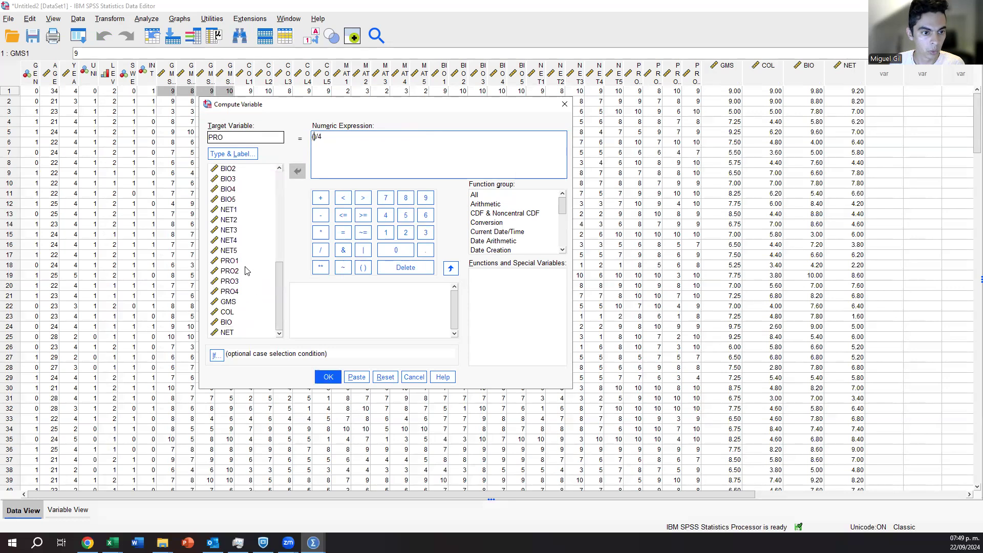
{"action": "left_click", "coordinate": [246, 262]}
{"action": "double_click", "coordinate": [245, 260]}
{"action": "type", "text": "+"}
{"action": "double_click", "coordinate": [245, 276]}
{"action": "type", "text": "+"}
{"action": "double_click", "coordinate": [247, 281]}
{"action": "type", "text": "+"}
{"action": "double_click", "coordinate": [250, 290]}
{"action": "left_click", "coordinate": [328, 377]}
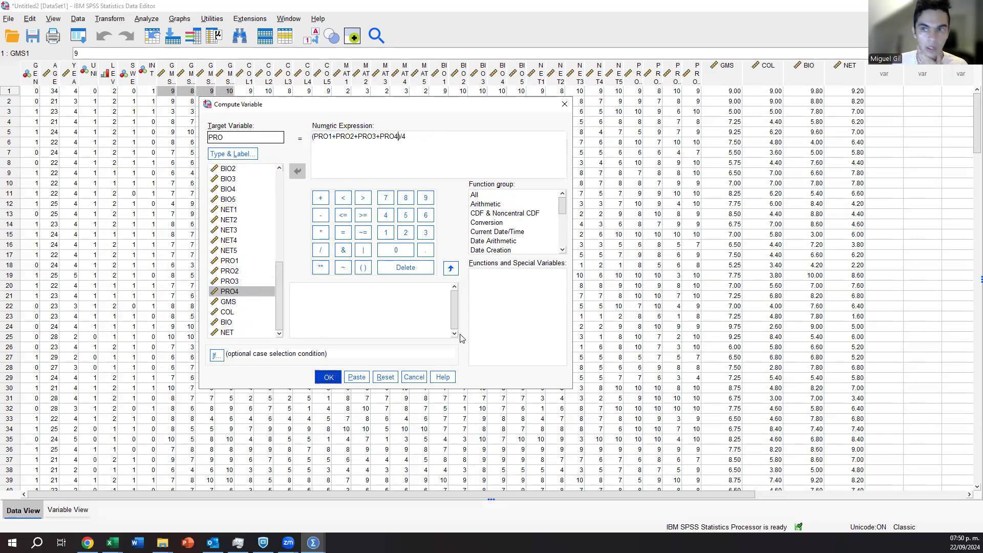
{"action": "left_click", "coordinate": [923, 7]}
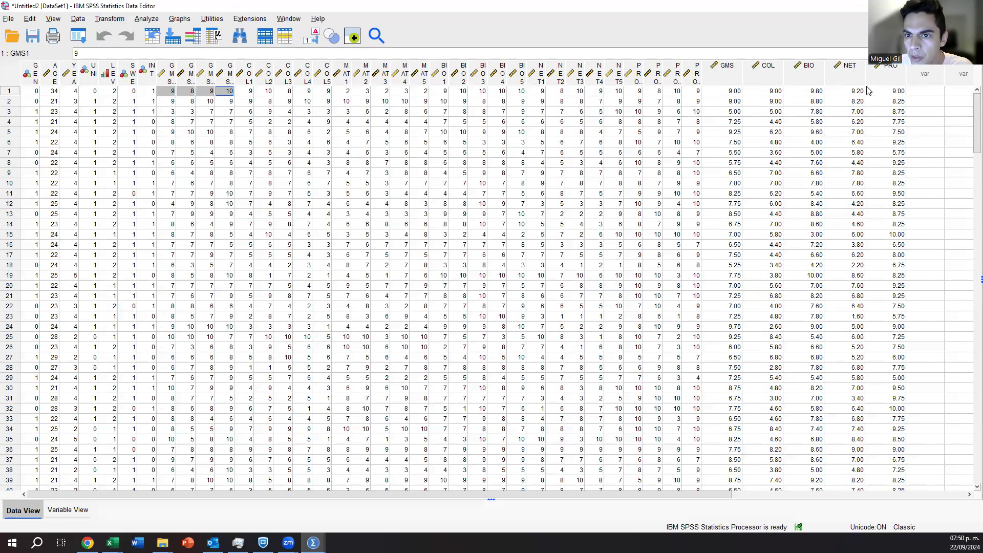
Reopen the Compute Variable dialog, set the target variable to MAT, and reduce the numeric expression to ()/5.
{"action": "left_click", "coordinate": [84, 41]}
{"action": "left_click", "coordinate": [102, 54]}
{"action": "type", "text": "MAT"}
{"action": "left_click", "coordinate": [422, 140]}
{"action": "type", "text": "5"}
{"action": "left_click_drag", "start_coordinate": [396, 134], "coordinate": [314, 137]}
{"action": "key", "text": "BackSpace"}
Complete the numeric expression as (MAT1+MAT2+MAT3+MAT4+MAT5)/5, compute MAT, and return to the dataset.
{"action": "scroll", "coordinate": [238, 331], "scroll_direction": "down", "scroll_amount": 3}
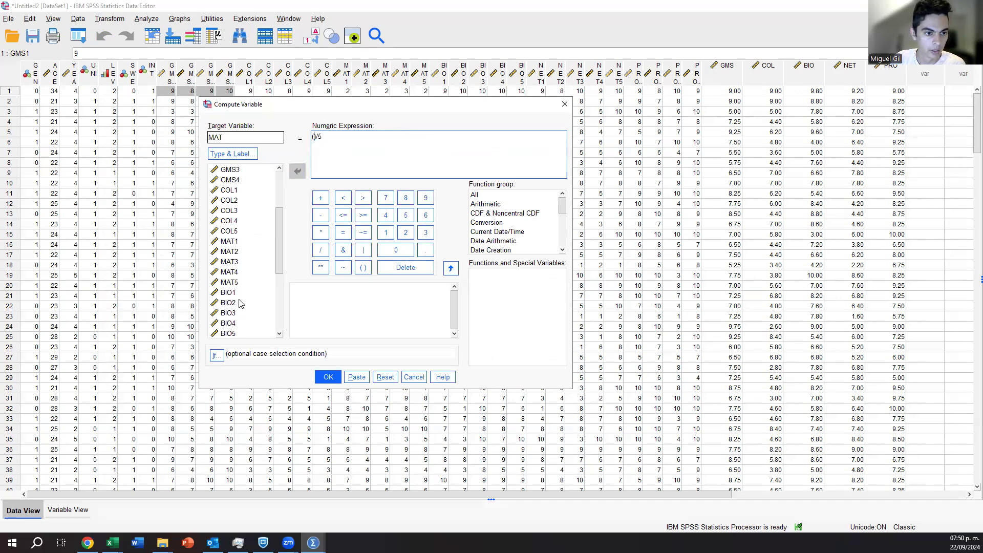
{"action": "double_click", "coordinate": [230, 242]}
{"action": "type", "text": "+"}
{"action": "double_click", "coordinate": [229, 252]}
{"action": "type", "text": "+"}
{"action": "double_click", "coordinate": [230, 262]}
{"action": "type", "text": "+"}
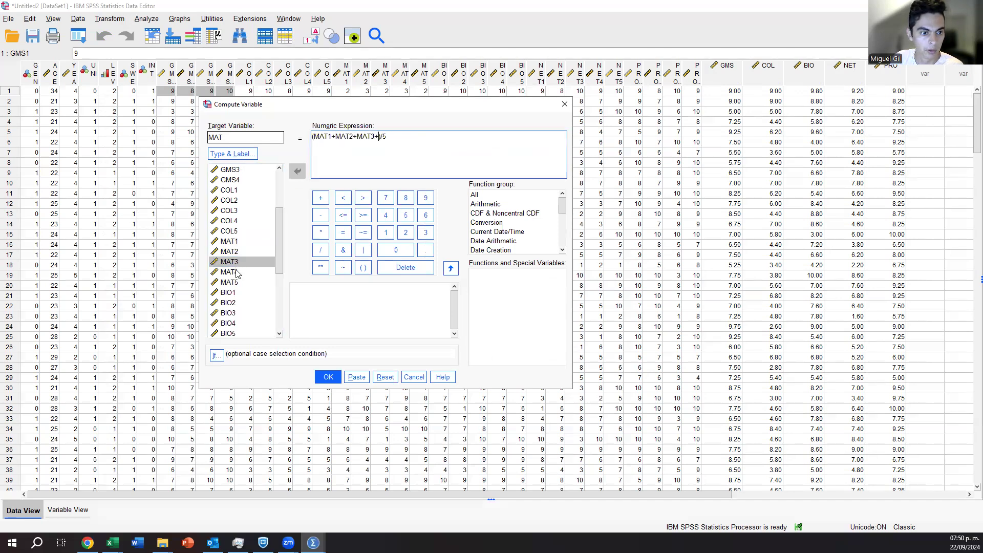
{"action": "left_click", "coordinate": [237, 271]}
{"action": "double_click", "coordinate": [237, 274]}
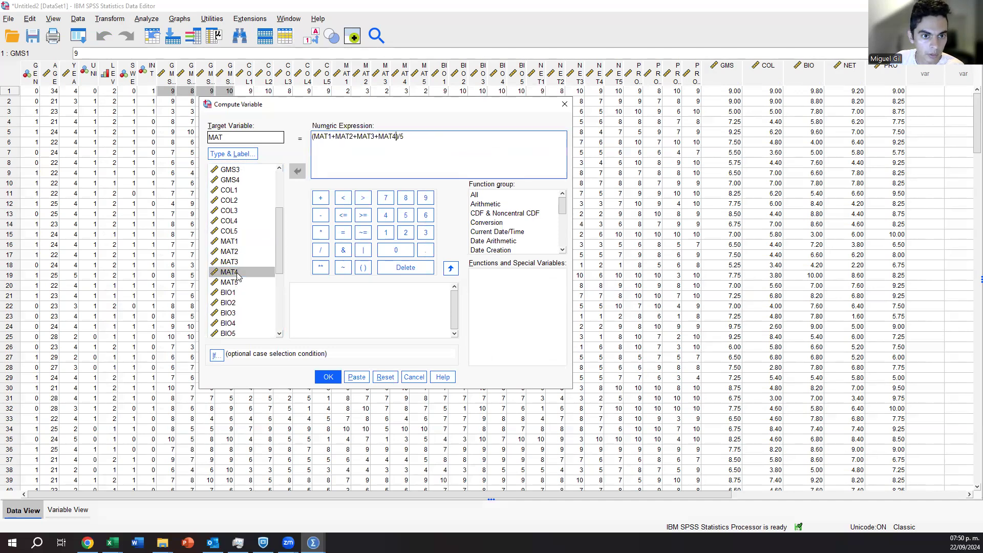
{"action": "type", "text": "+"}
{"action": "double_click", "coordinate": [240, 282]}
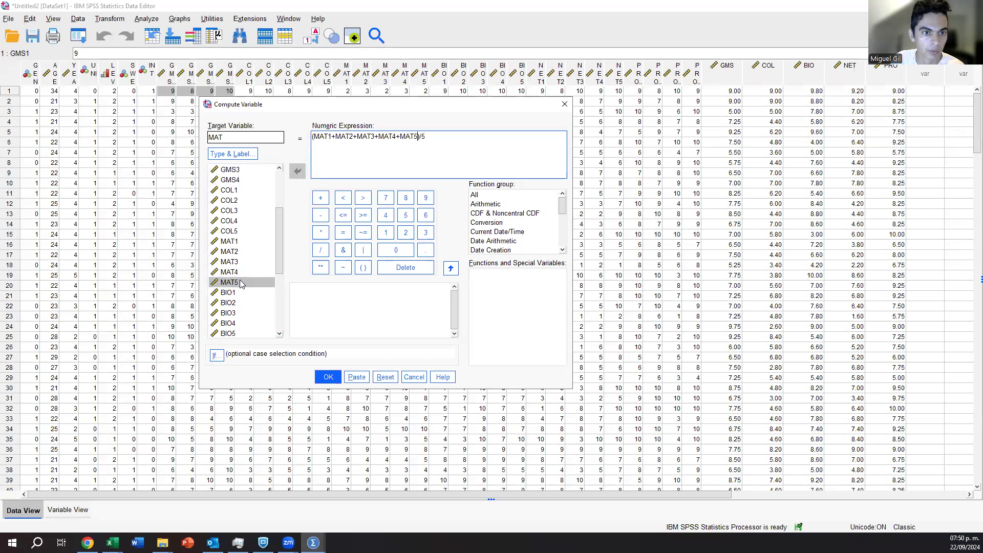
{"action": "left_click", "coordinate": [328, 376]}
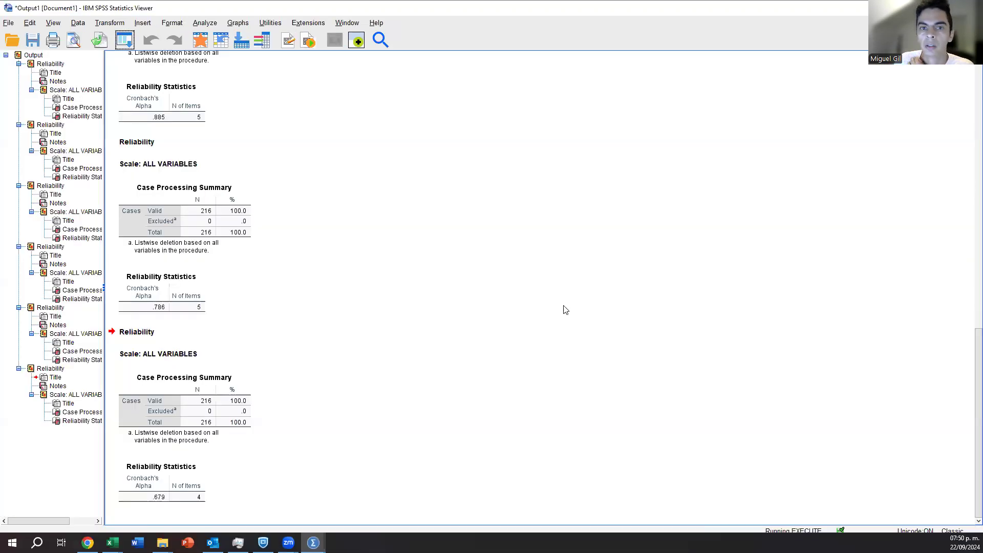
{"action": "left_click", "coordinate": [923, 6]}
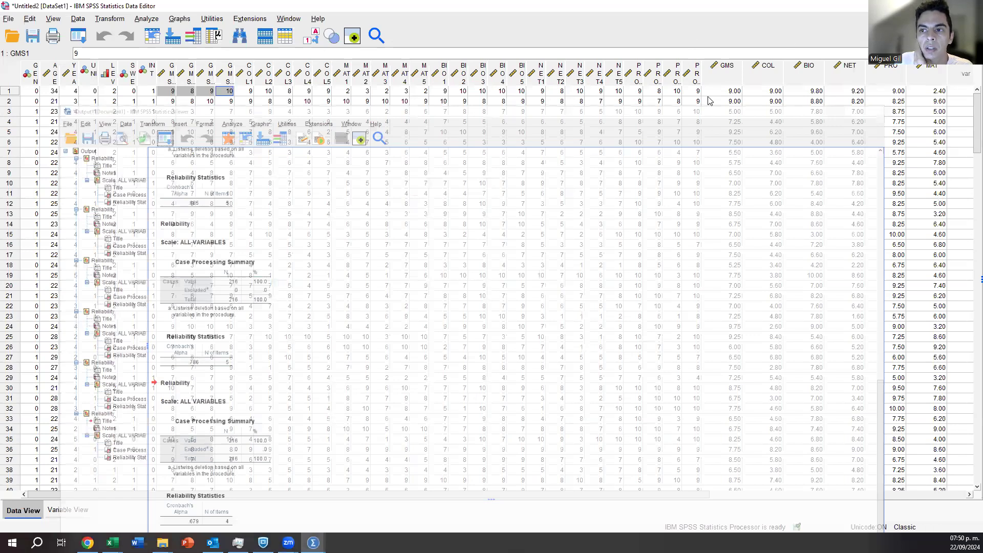